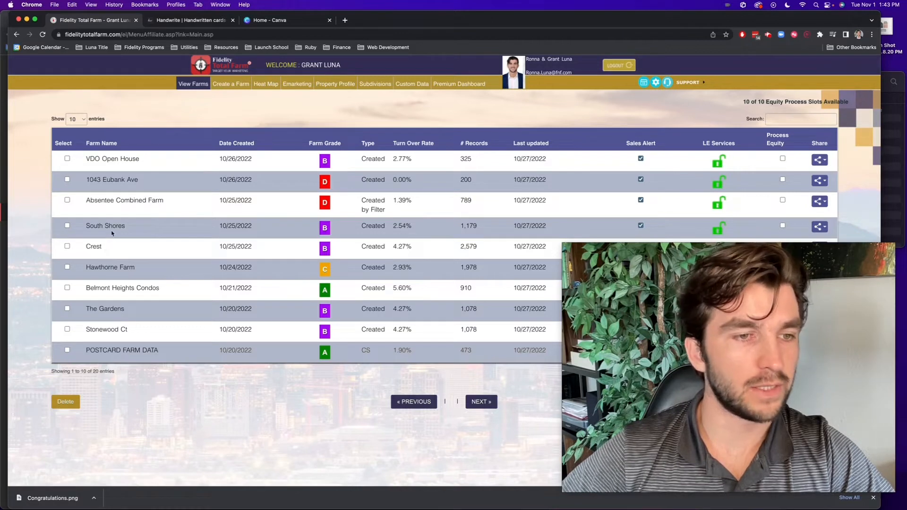
Open Hawthorne Farm from the View Farms list to show its 1,978 property records
left_click(102, 269)
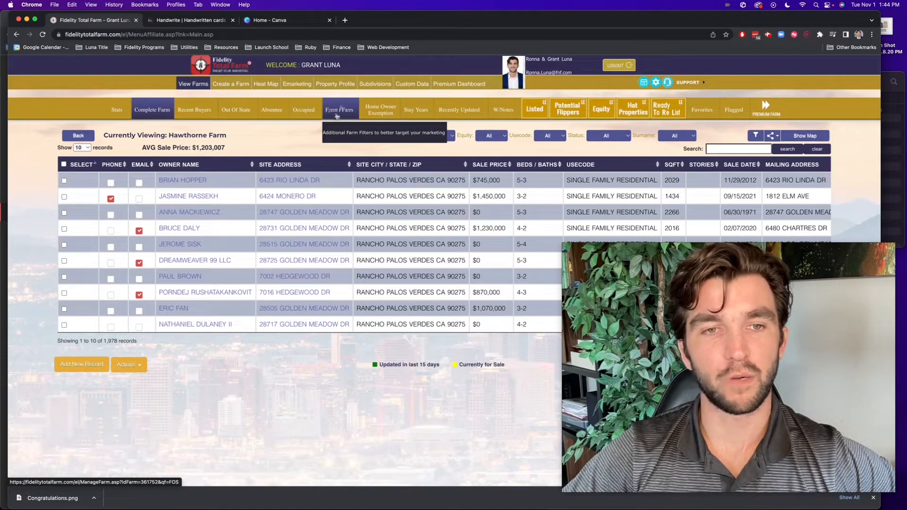
Apply the Anniversary preset farm filter to get 128 records, then review the table's columns
left_click(339, 114)
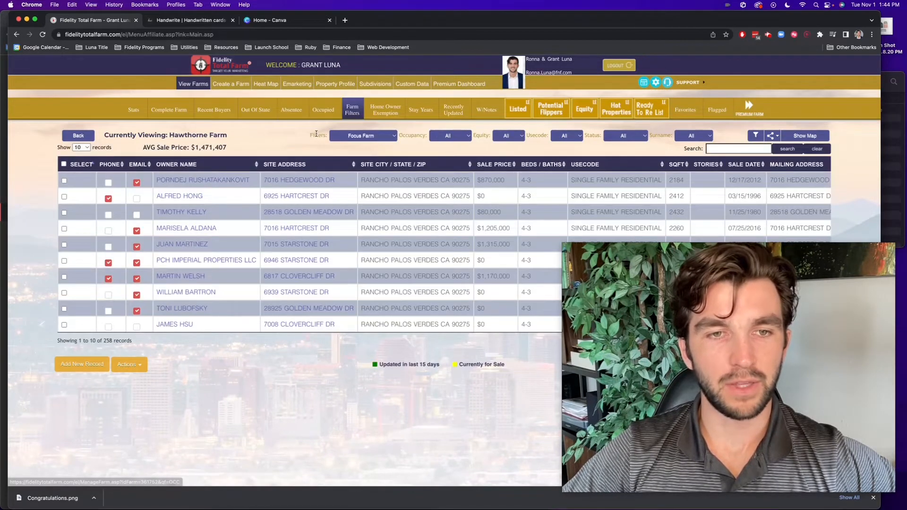
left_click(367, 138)
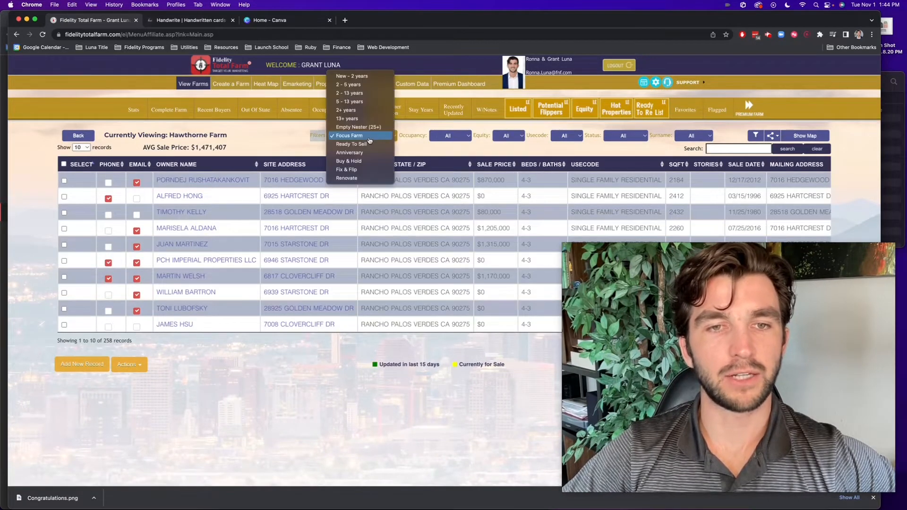
left_click(360, 152)
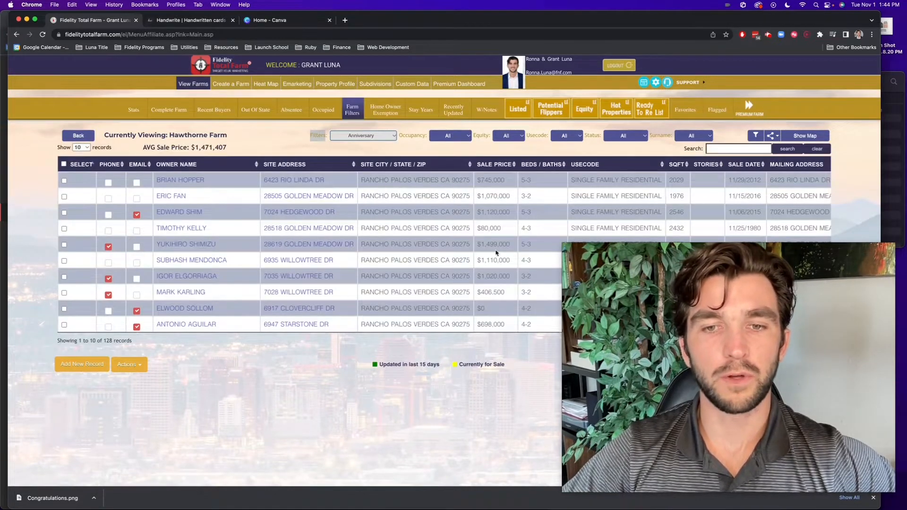
scroll(495, 253, "right", 10)
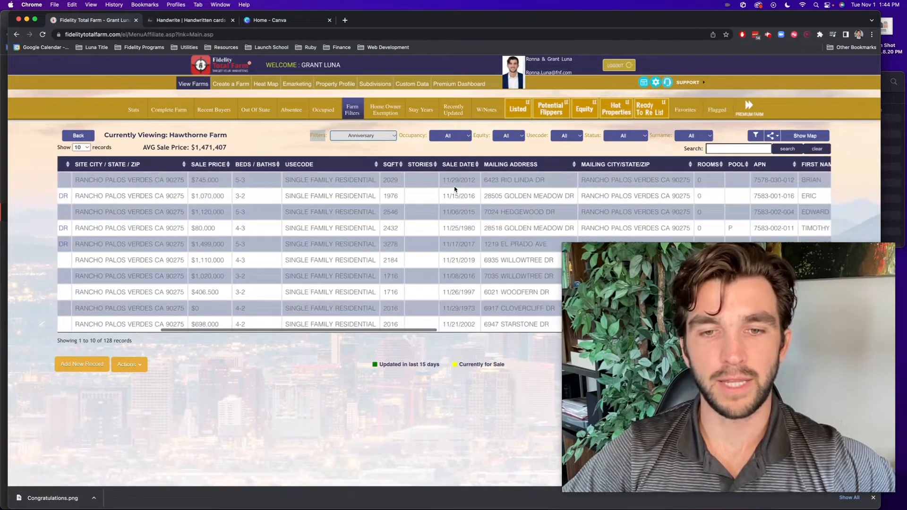
scroll(466, 195, "right", 3)
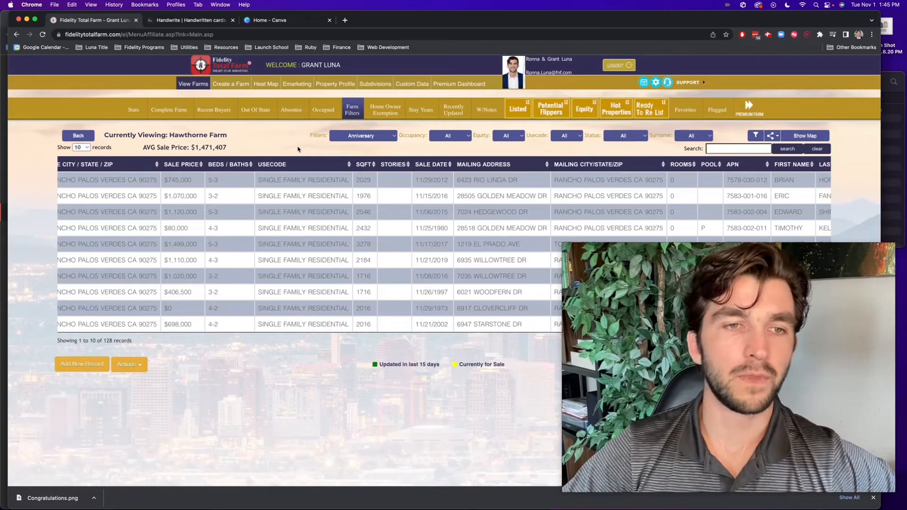
Switch back to the Complete Farm view of all 1,978 records and open the Custom Filters list
left_click(189, 116)
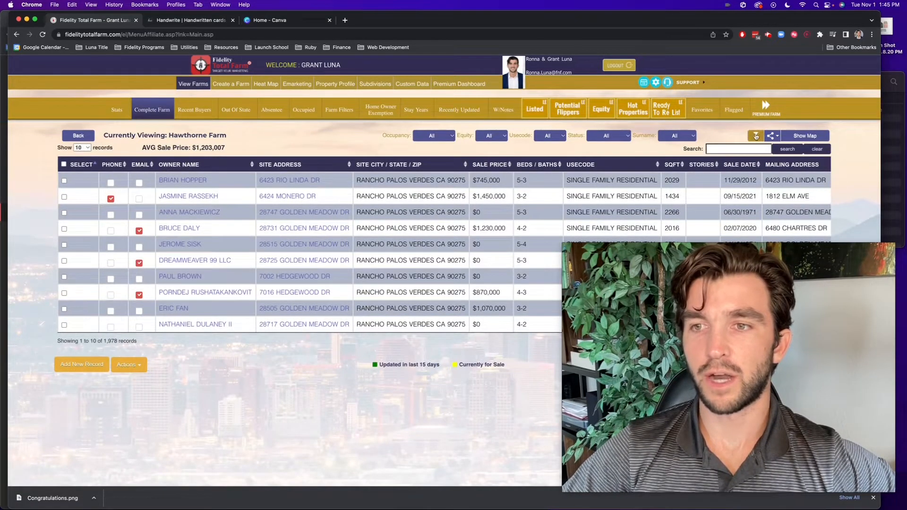
left_click_drag(563, 244, 785, 410)
left_click(706, 384)
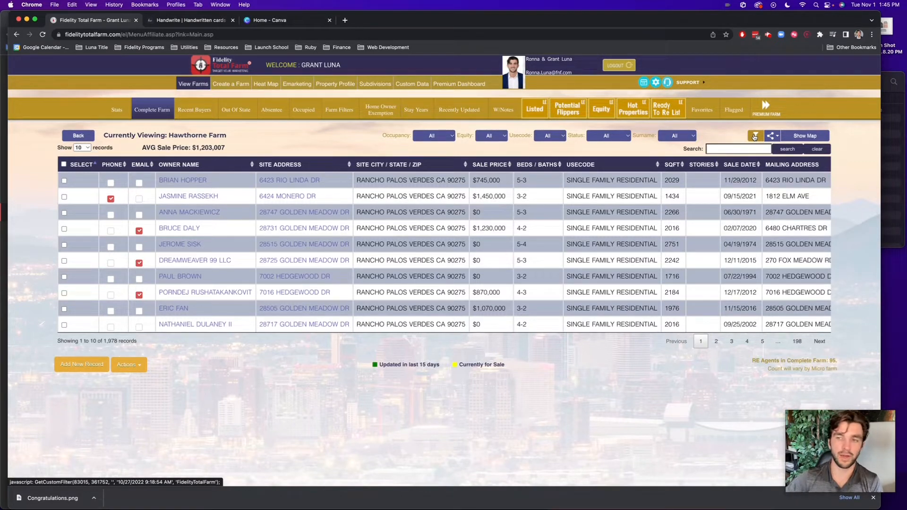
left_click(755, 136)
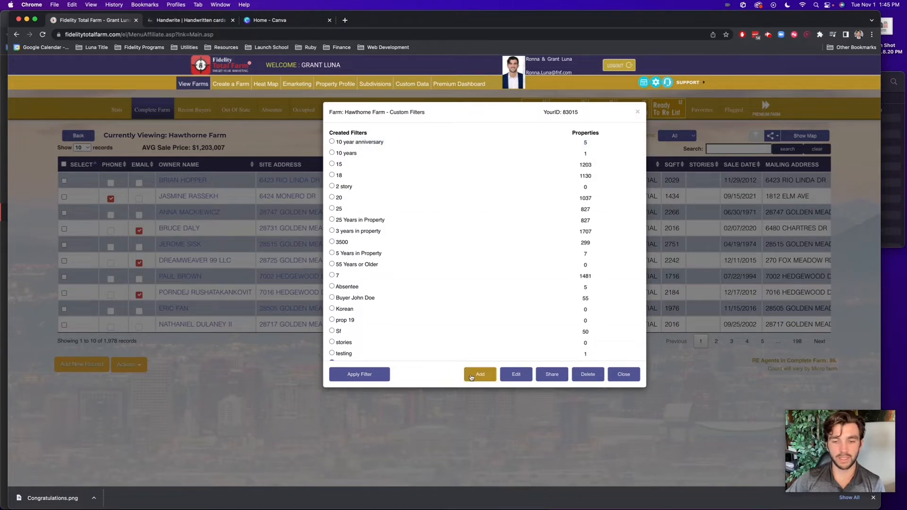
Add a new custom filter named '10 year anniversary'
left_click(472, 377)
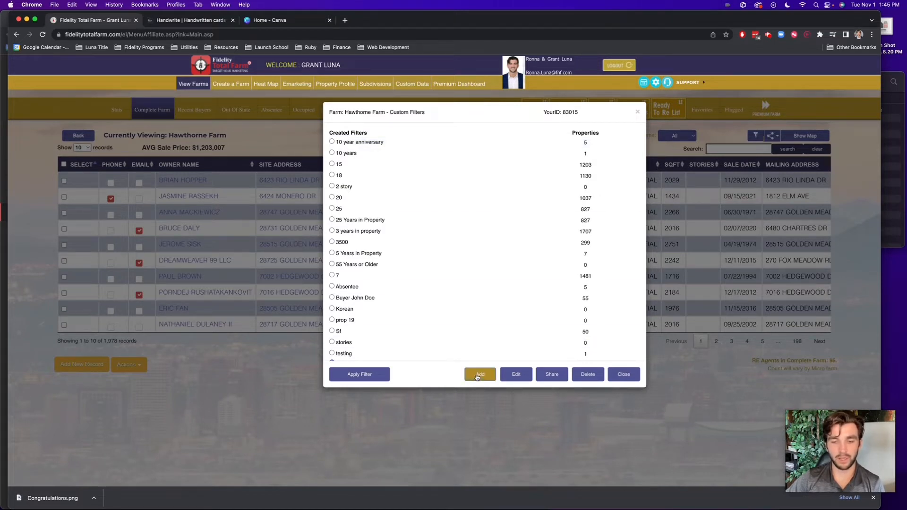
left_click(385, 133)
type("10")
type(" yeAR")
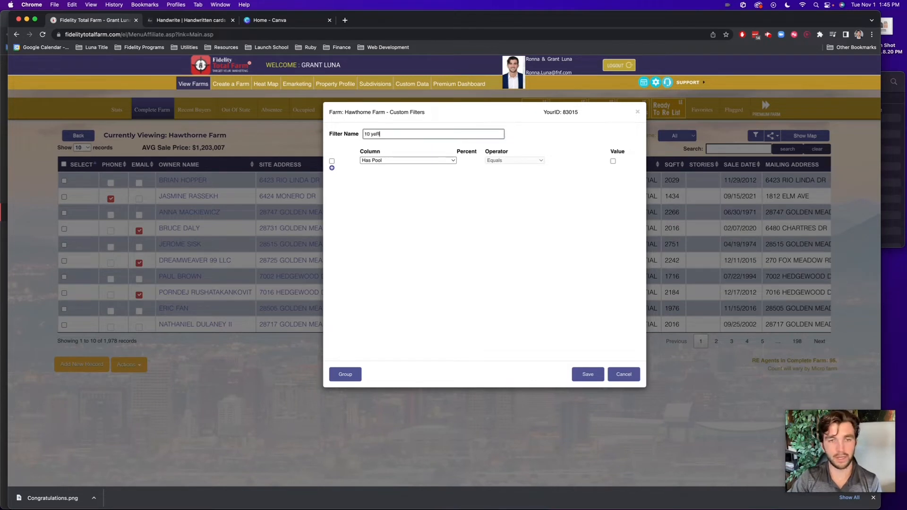
key("BackSpace")
key("BackSpace")
type("ar an")
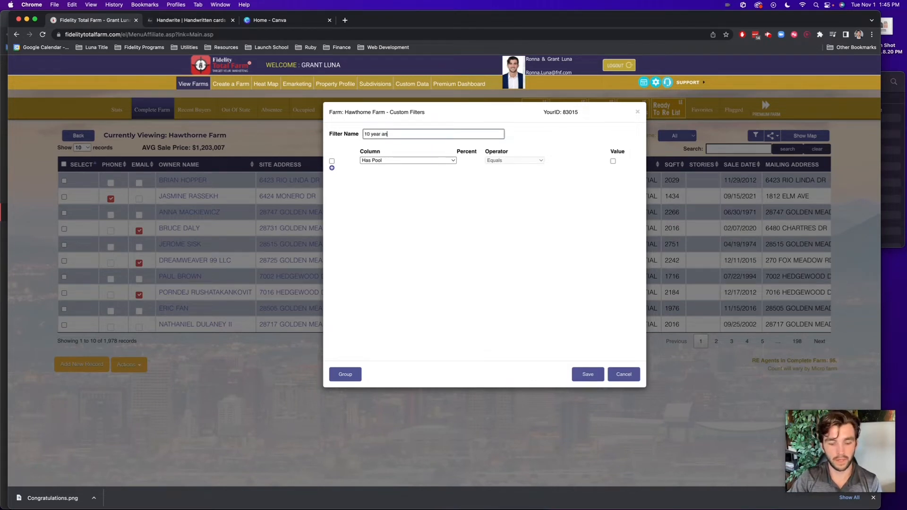
type("niversary")
left_click(373, 162)
Set its condition to Years In Property equals 10, enable it, save, and close the list
left_click(376, 161)
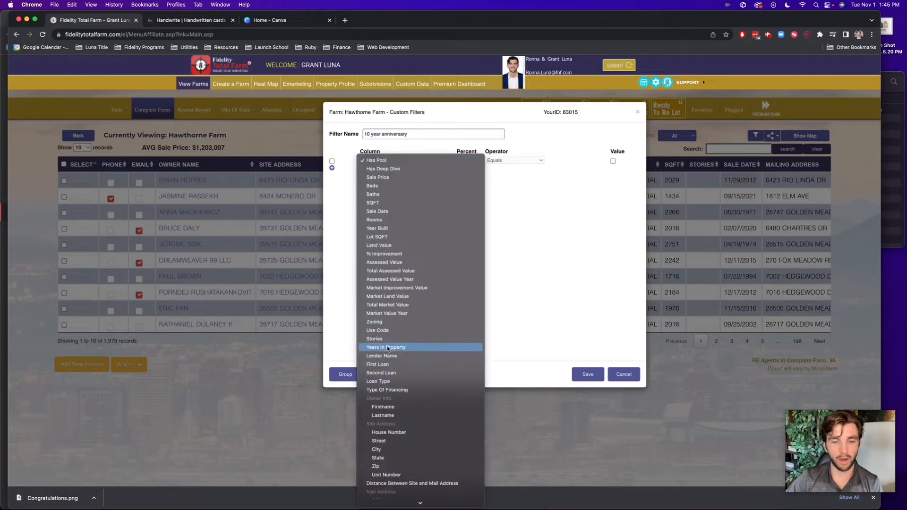
left_click(388, 348)
left_click(590, 160)
type("10")
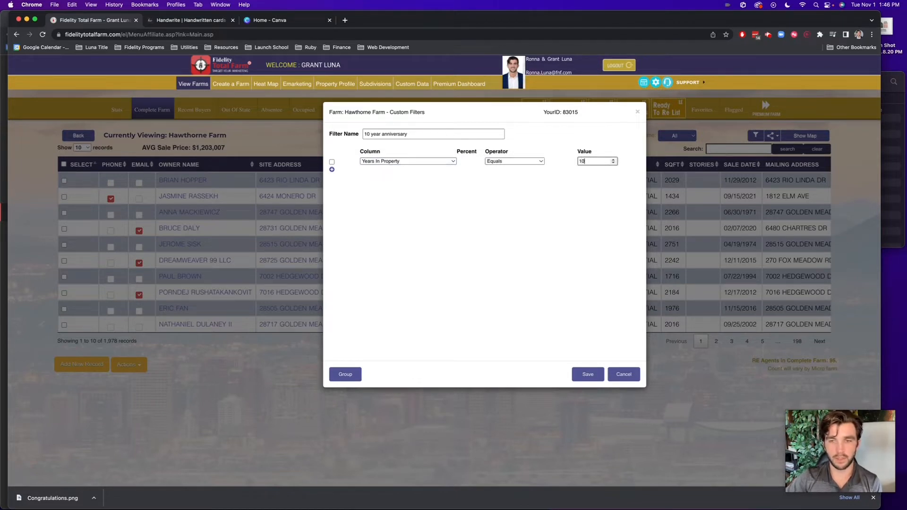
left_click(332, 162)
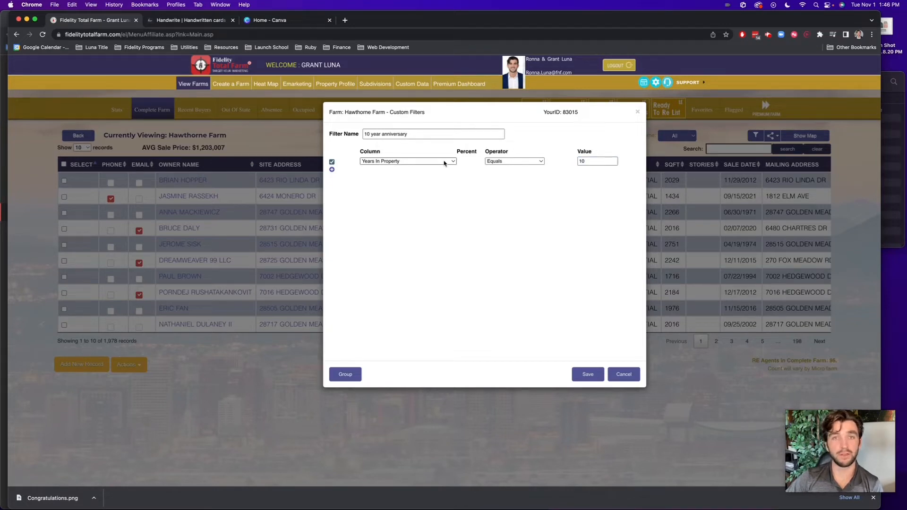
left_click(619, 377)
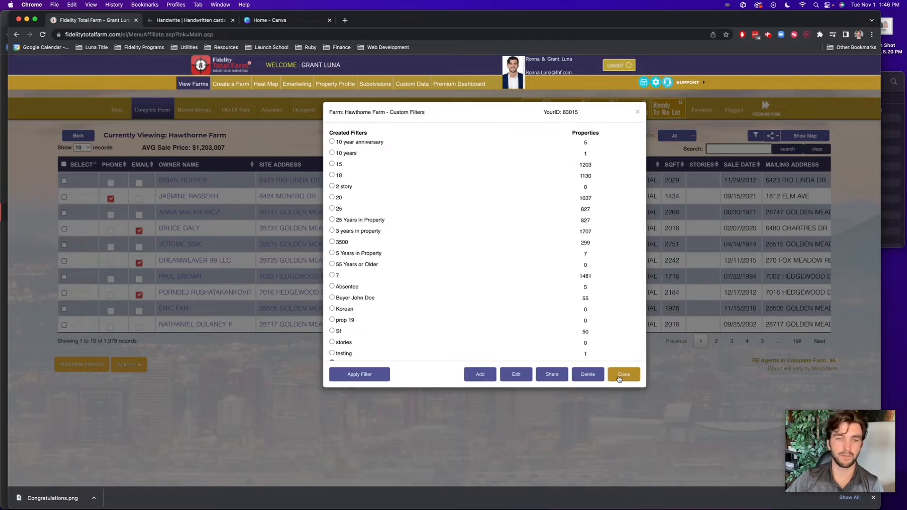
left_click(618, 378)
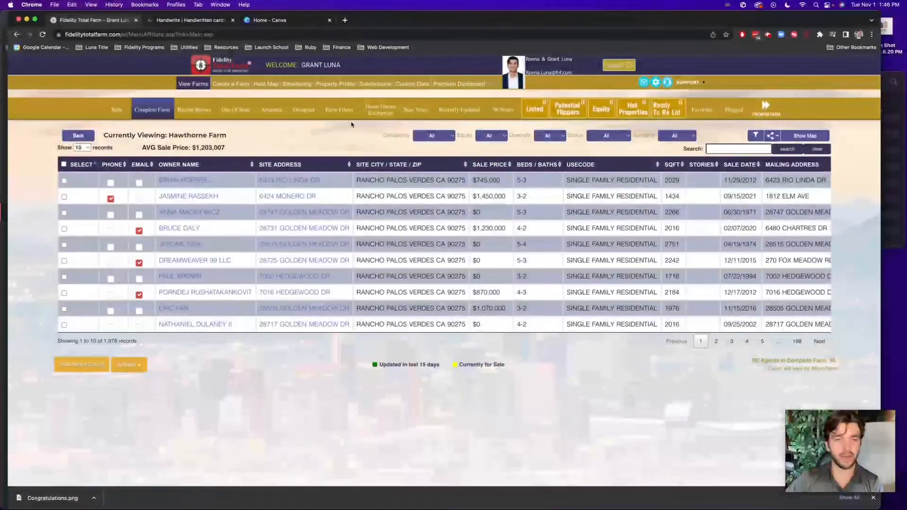
Combine the Anniversary preset filter with Occupied occupancy, leaving 105 Hawthorne Farm records
left_click(339, 111)
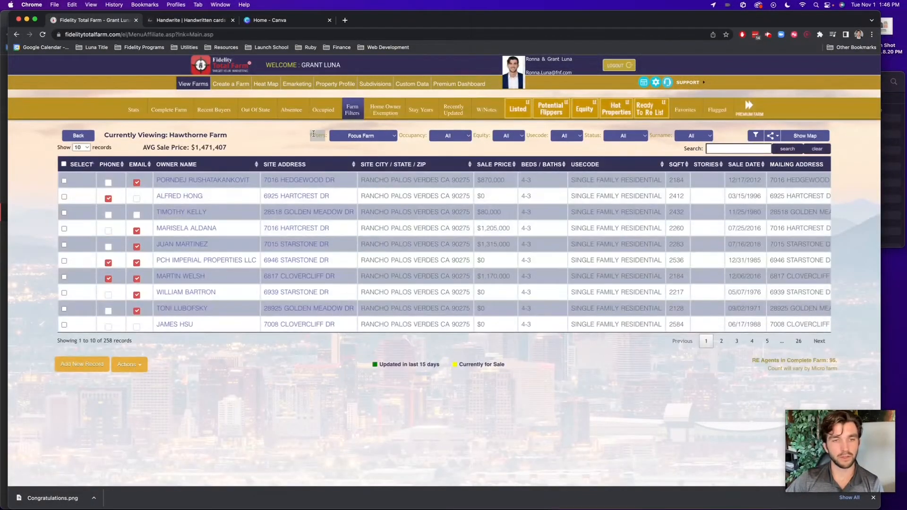
left_click(385, 136)
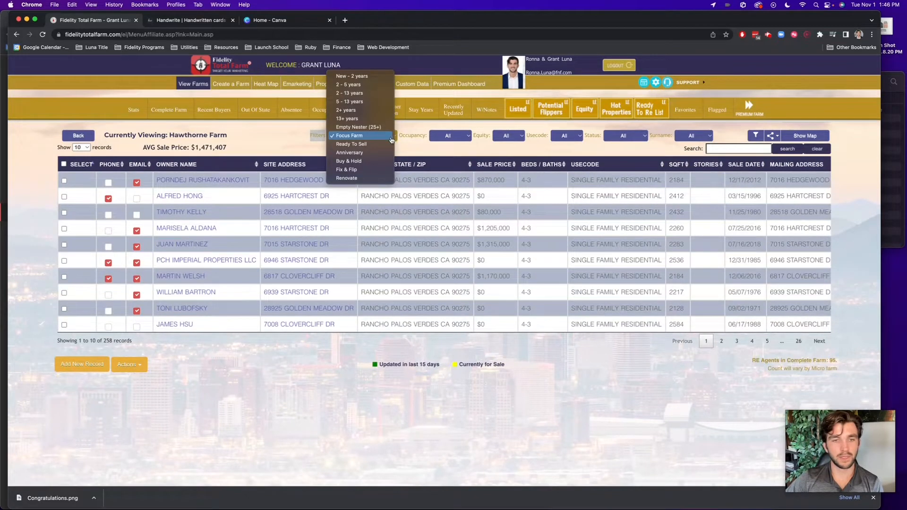
left_click(371, 153)
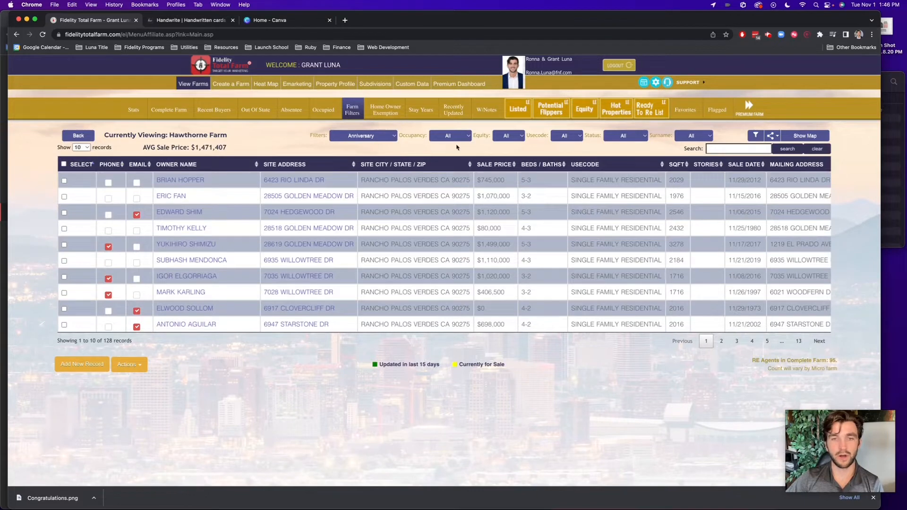
left_click(457, 138)
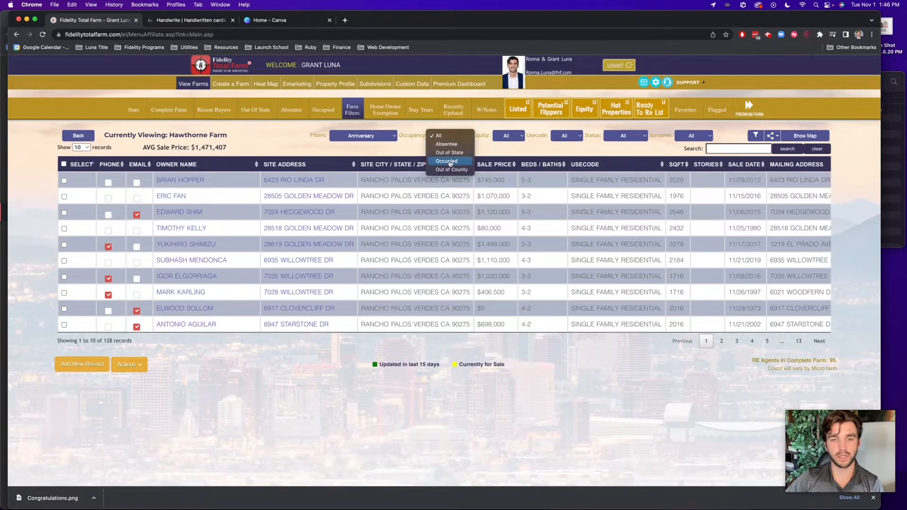
left_click(449, 161)
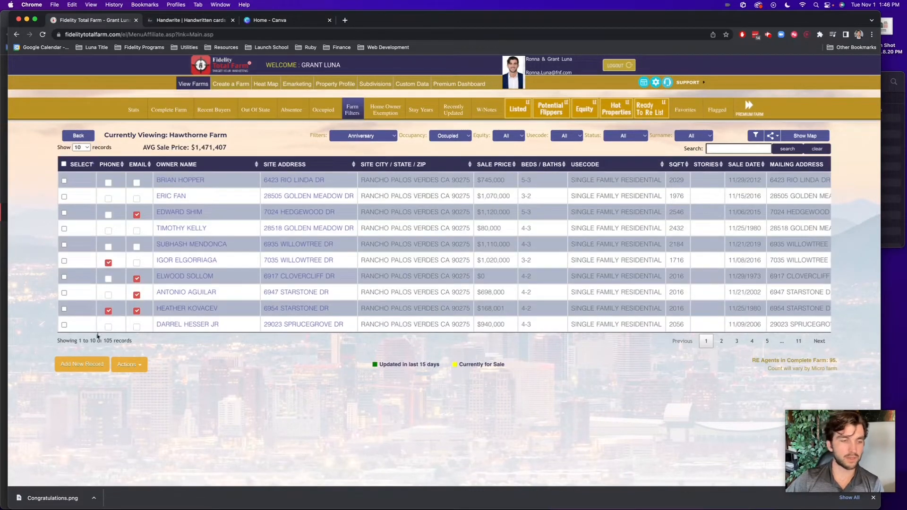
scroll(513, 271, "right", 10)
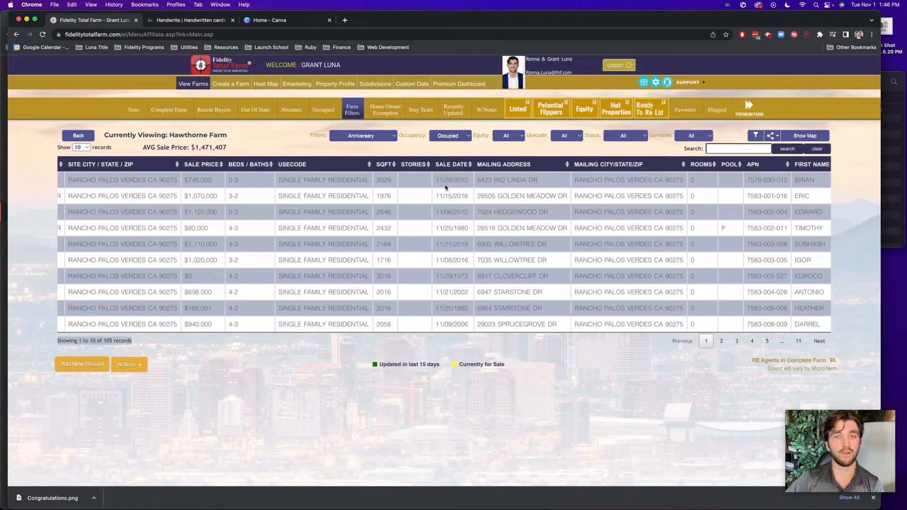
double_click(460, 195)
left_click(461, 309)
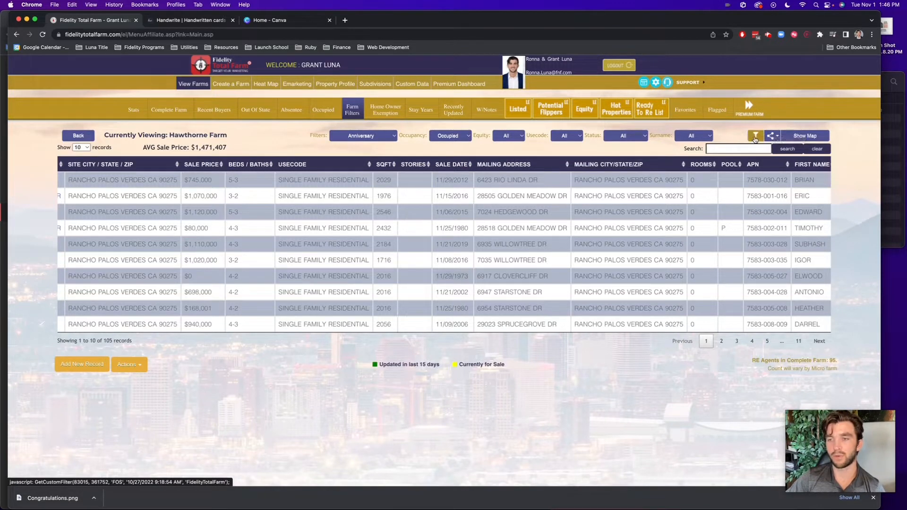
left_click(756, 137)
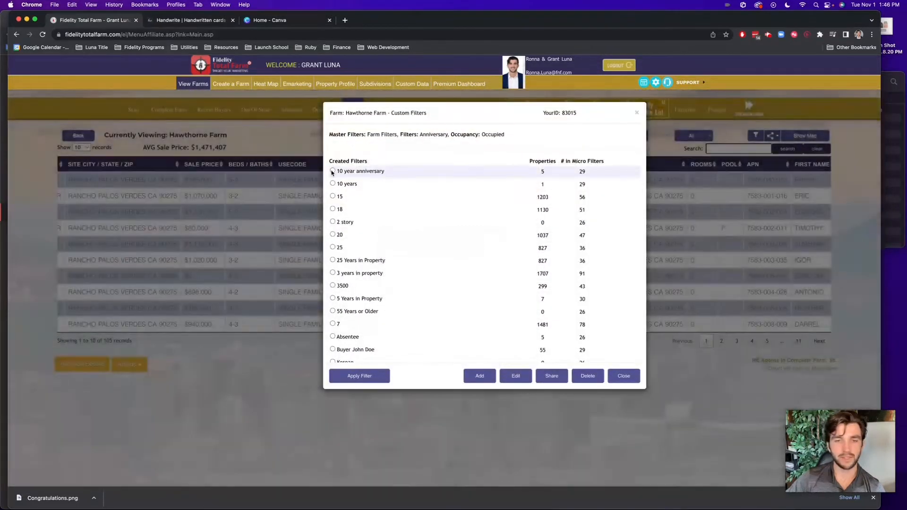
left_click(333, 171)
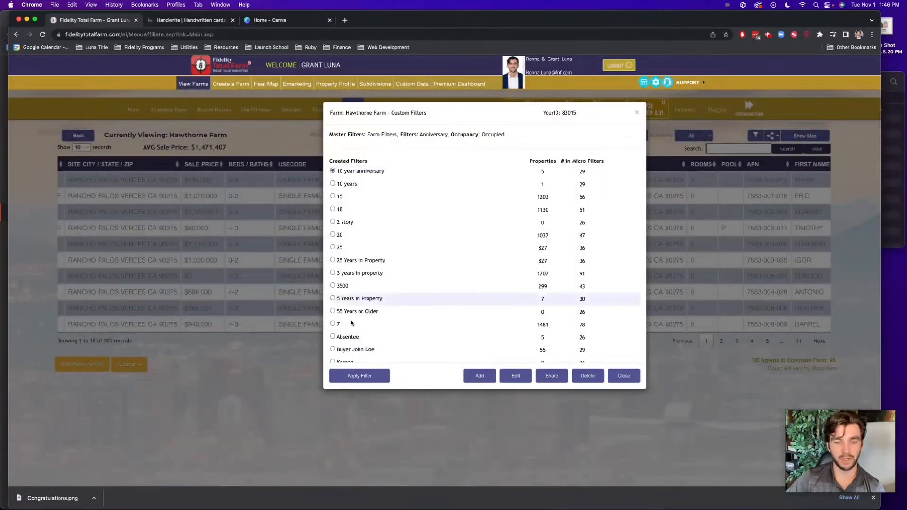
left_click(364, 378)
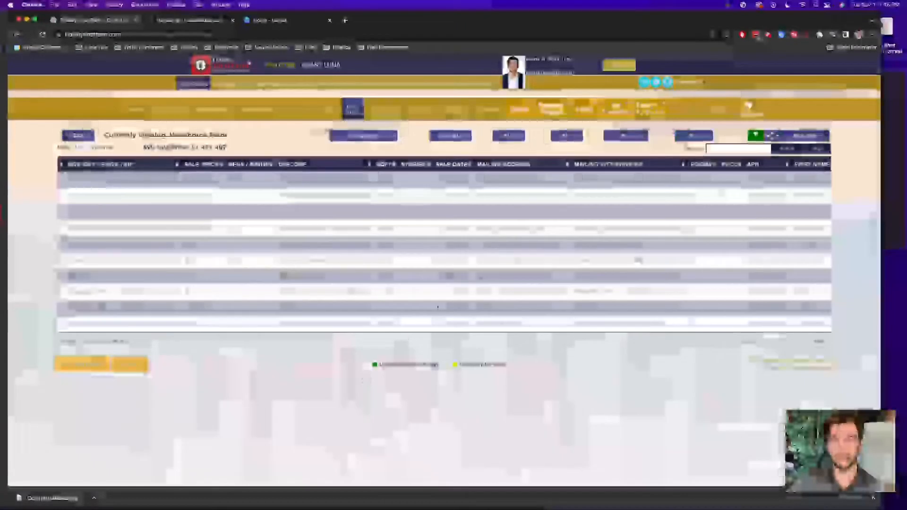
scroll(474, 172, "right", 2)
left_click(418, 165)
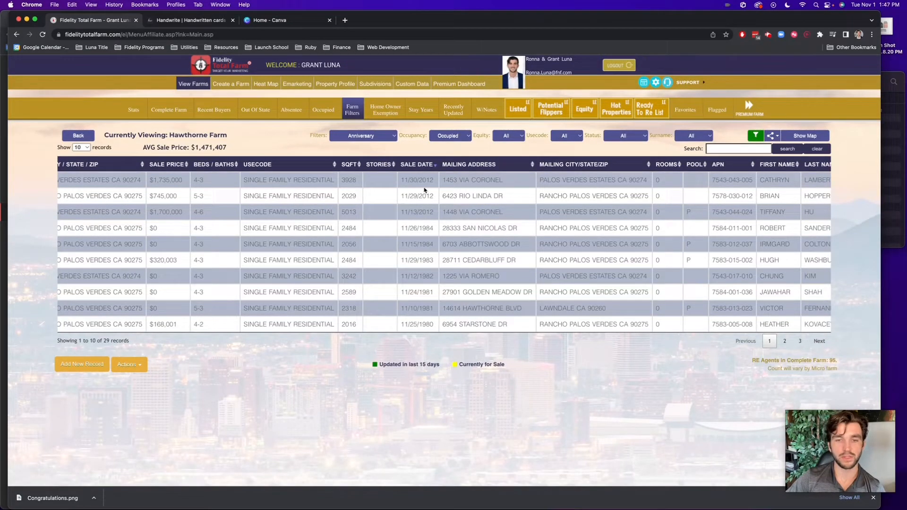
left_click(426, 165)
left_click(424, 166)
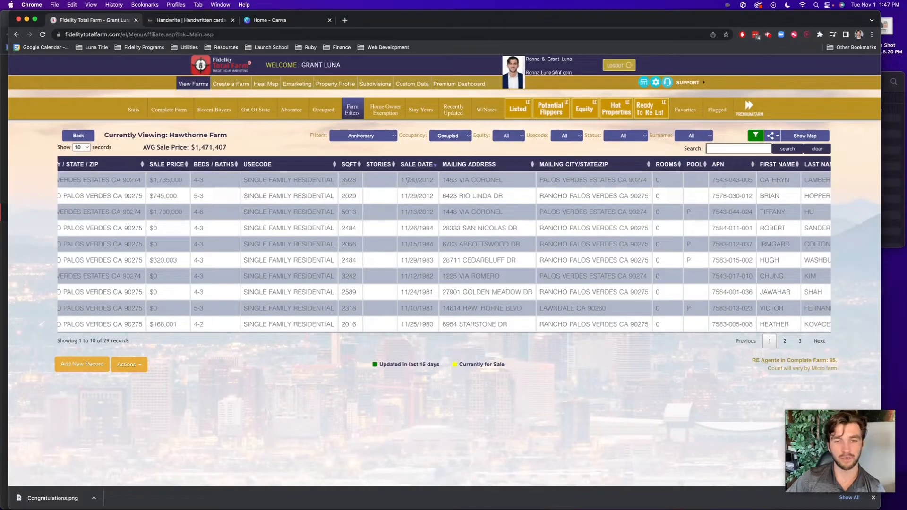
left_click_drag(400, 196, 435, 199)
left_click(408, 210)
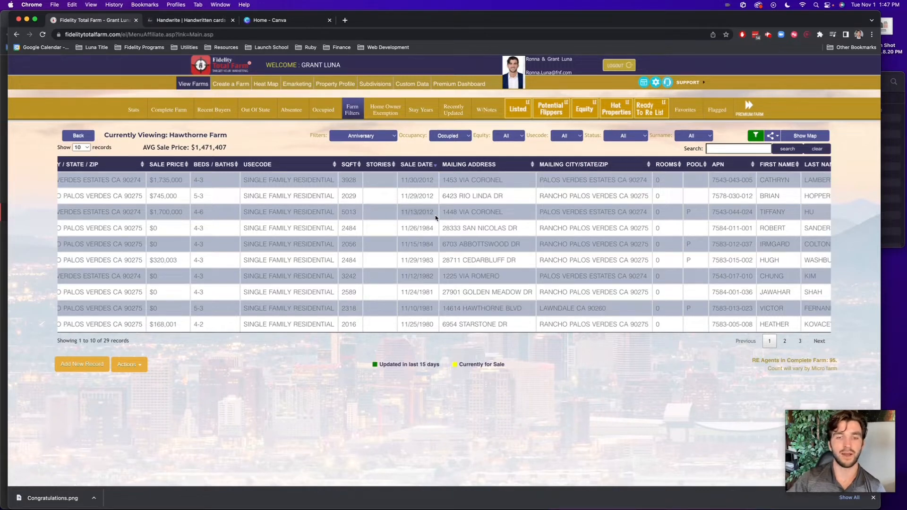
Filter the complete farm to Occupied and apply the saved 10 year anniversary filter, leaving 3 records
left_click(163, 114)
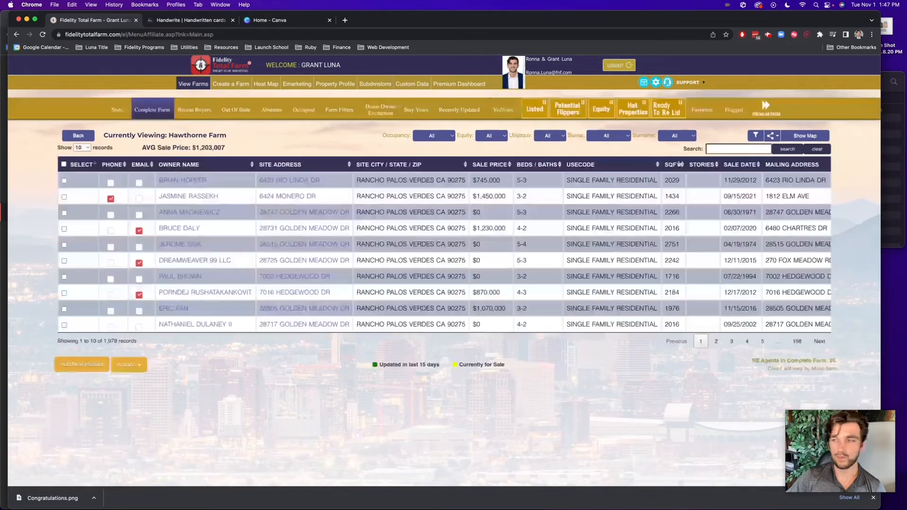
left_click(433, 136)
left_click(434, 161)
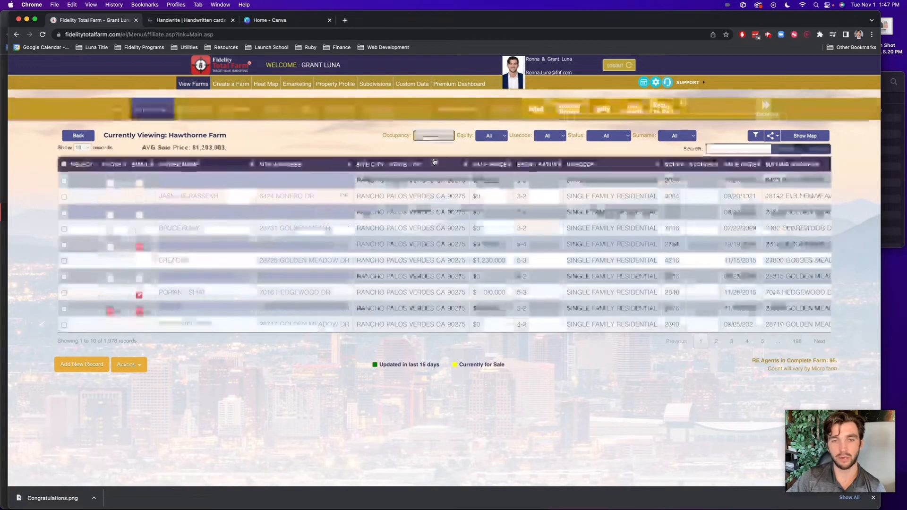
left_click(755, 135)
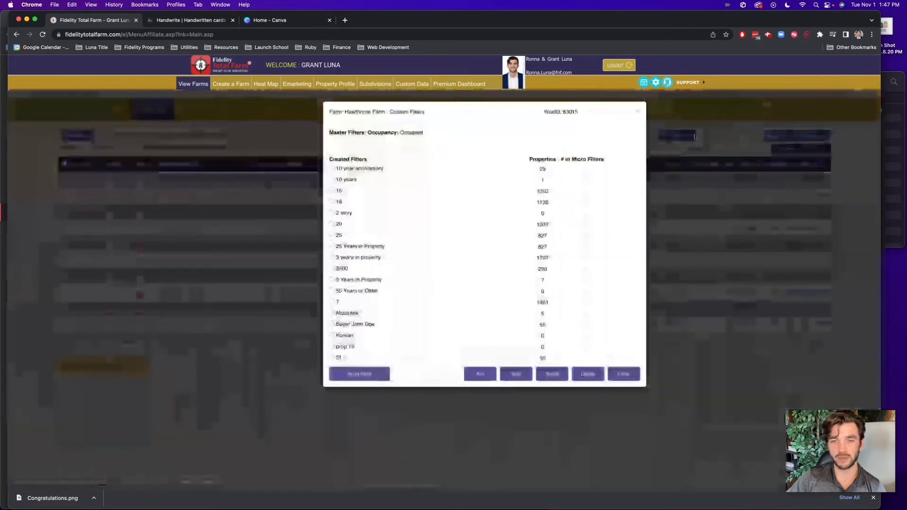
left_click(358, 169)
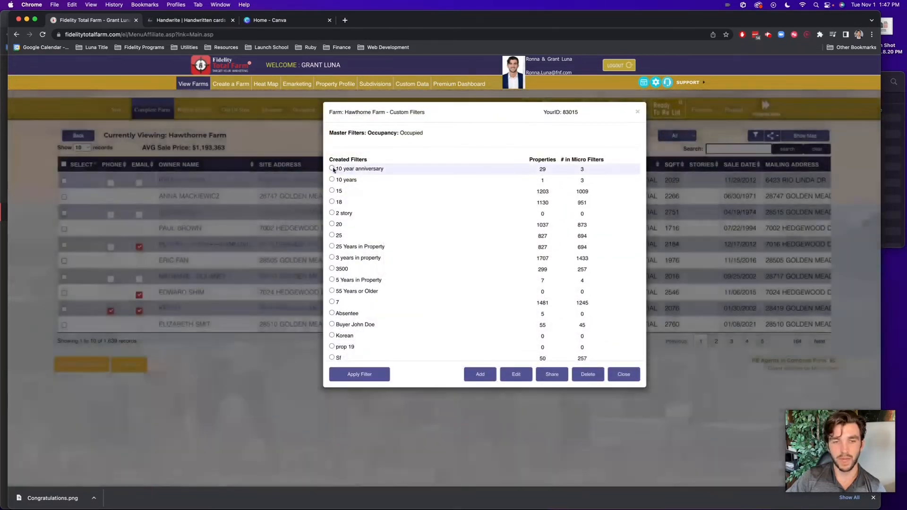
left_click(360, 373)
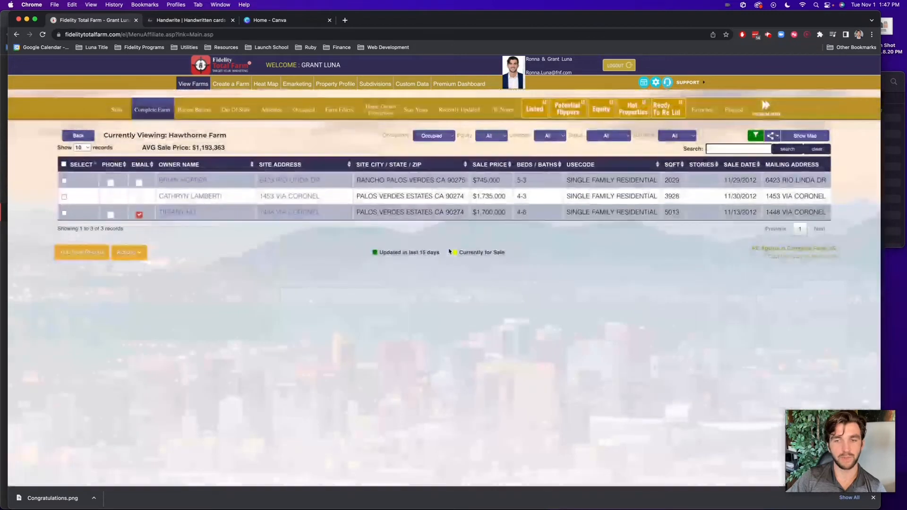
scroll(528, 207, "right", 5)
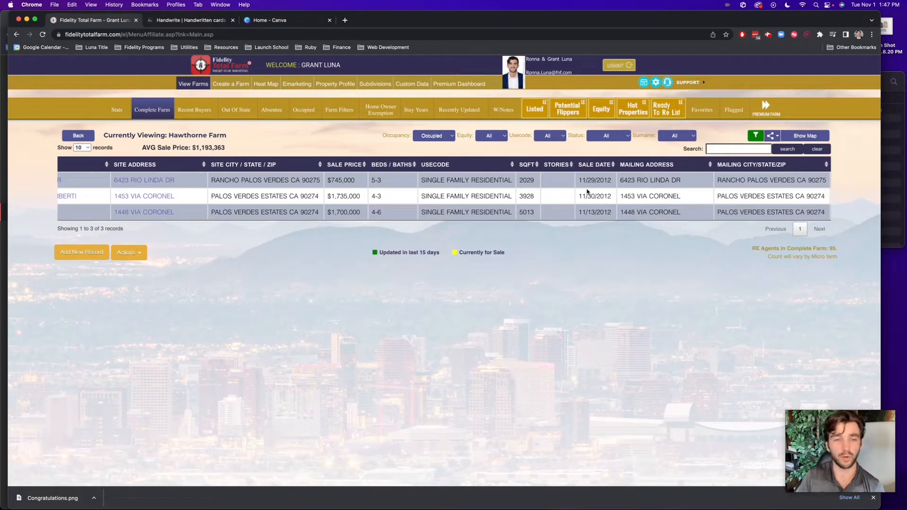
scroll(587, 192, "left", 5)
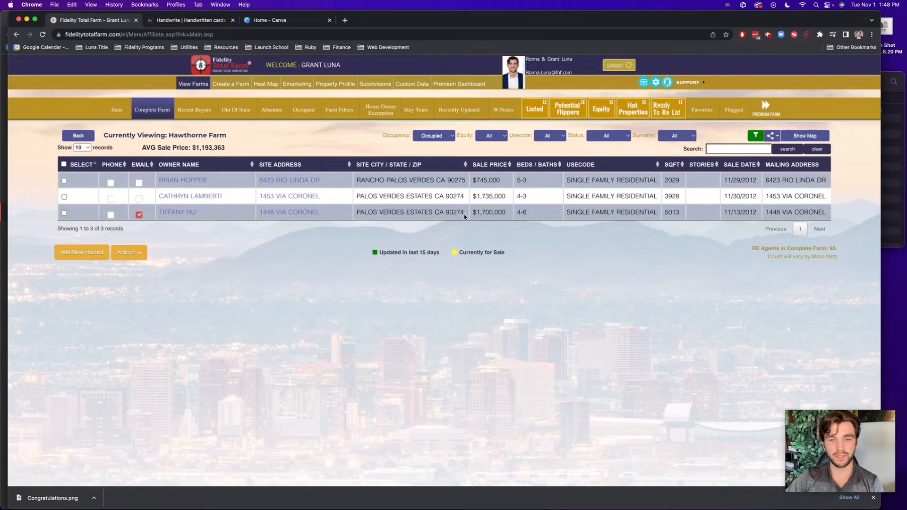
scroll(479, 194, "right", 1)
scroll(478, 194, "left", 1)
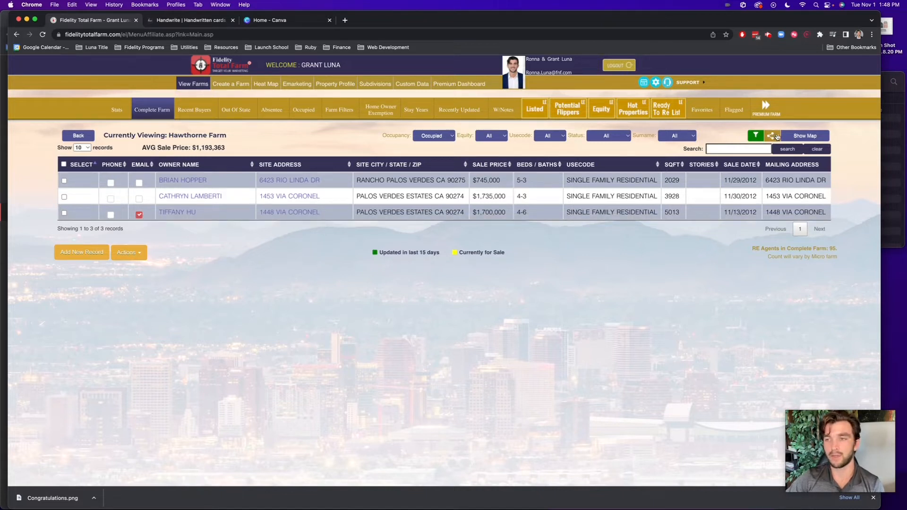
Export the 3 filtered records through 3rd Party > Handwrite.io and confirm the export
left_click(774, 138)
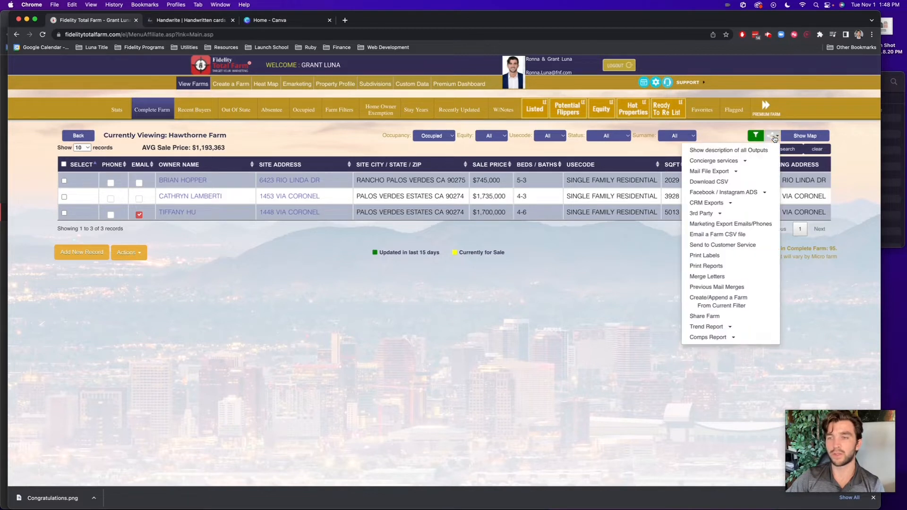
left_click(728, 216)
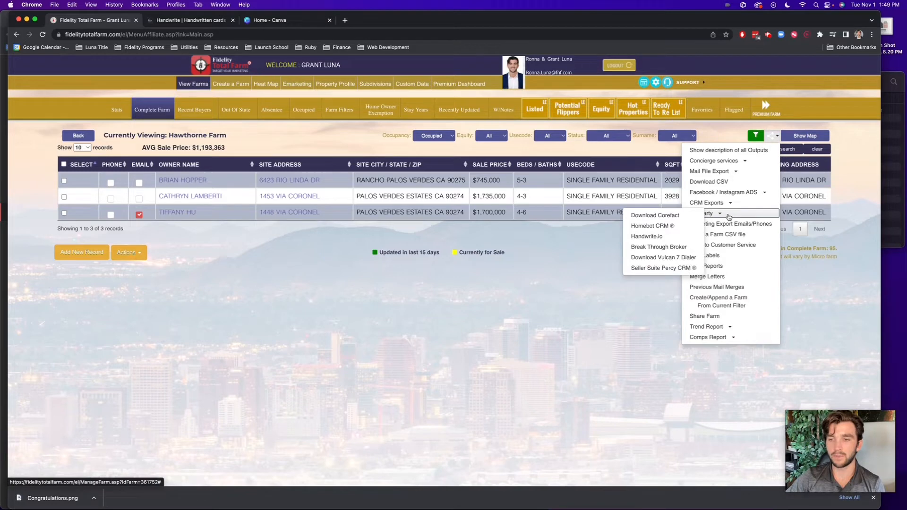
left_click(647, 236)
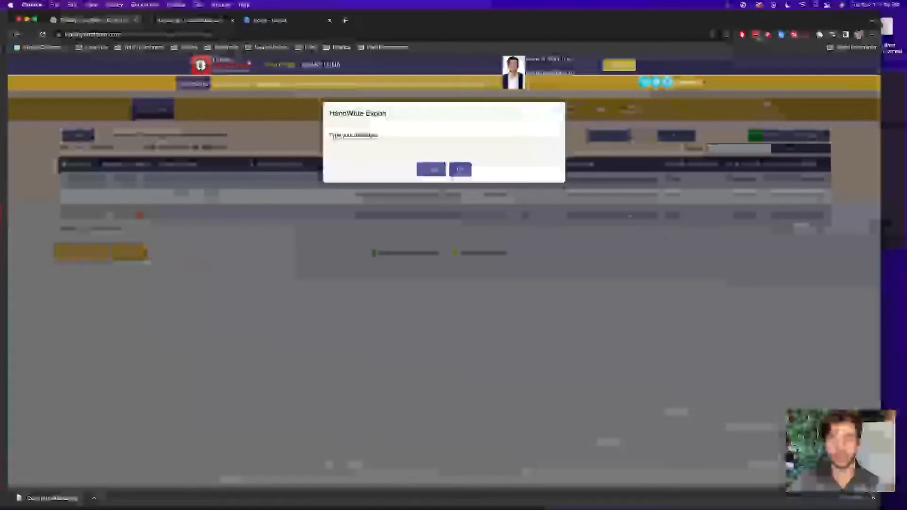
left_click(460, 170)
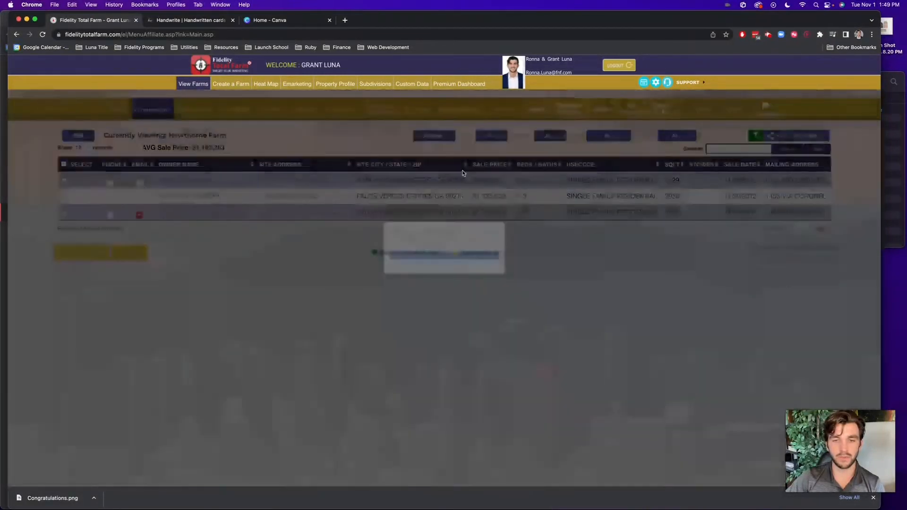
Save my_farm (2).csv, check the 3 owners' addresses in Numbers, then return to Chrome
key("Return")
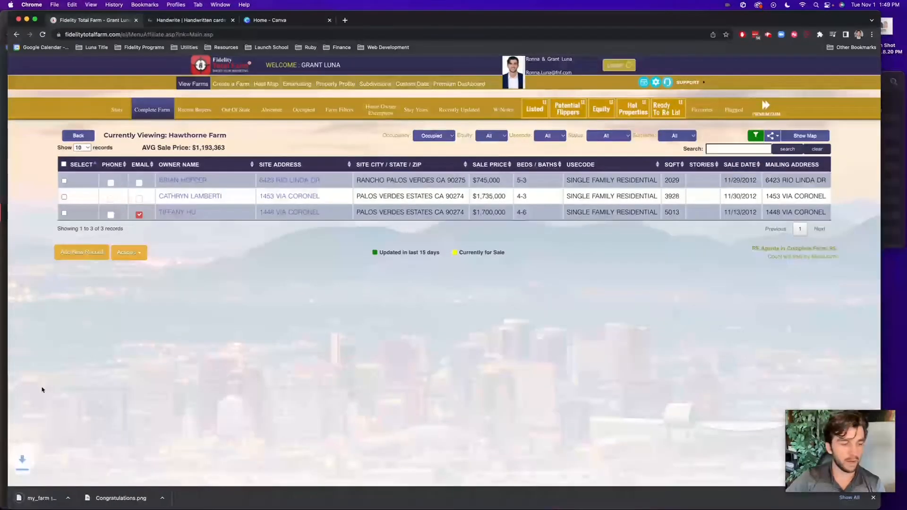
left_click(47, 498)
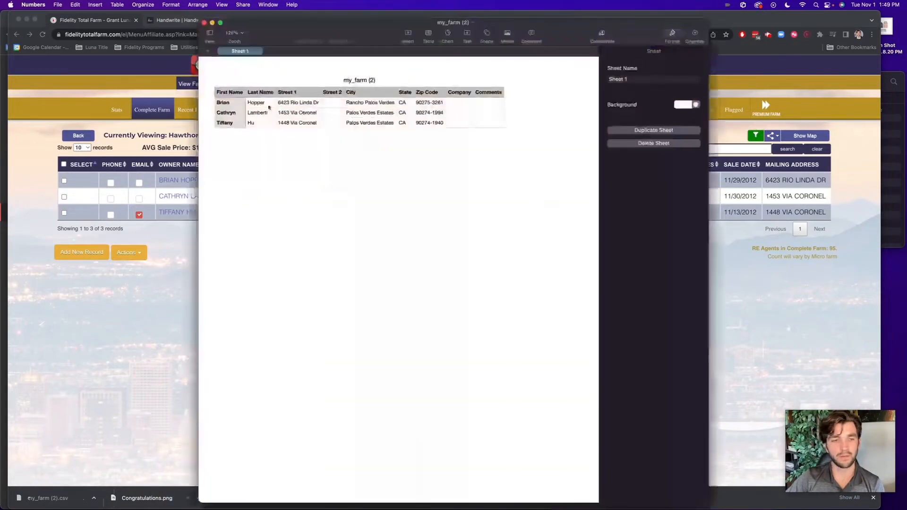
left_click_drag(287, 24, 401, 22)
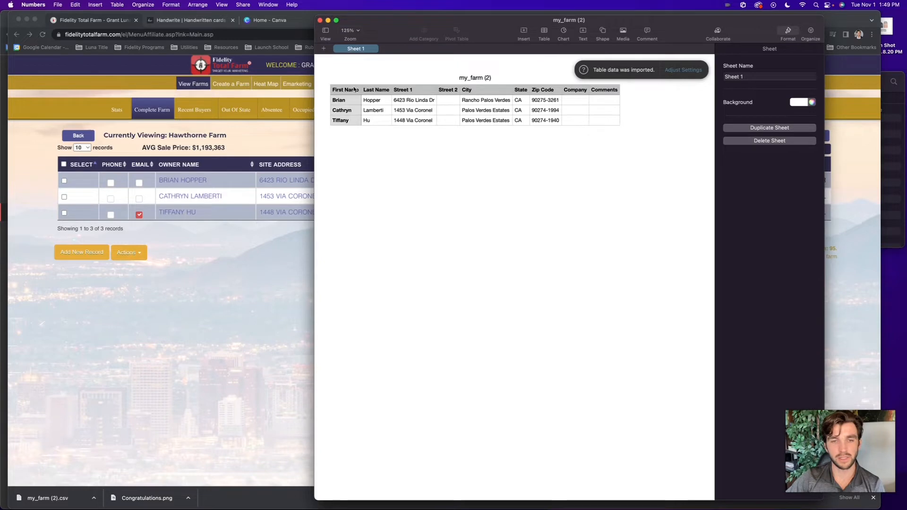
left_click(260, 264)
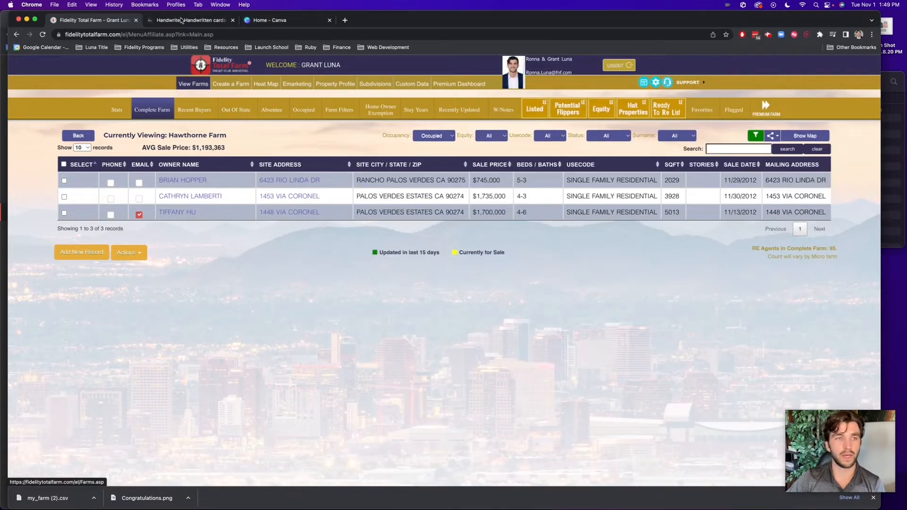
Upload my_farm (2).csv into the bulk recipient importer on Handwrite.io's My Contacts page
left_click(180, 20)
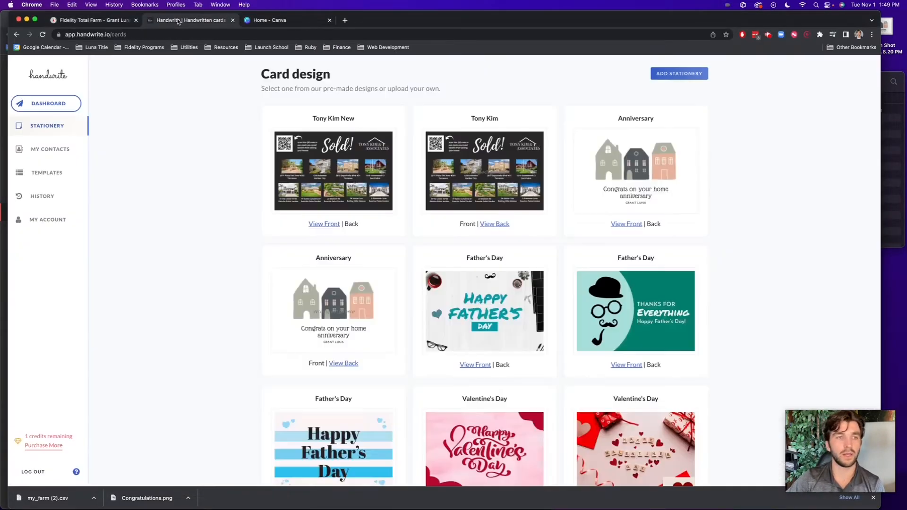
left_click(43, 127)
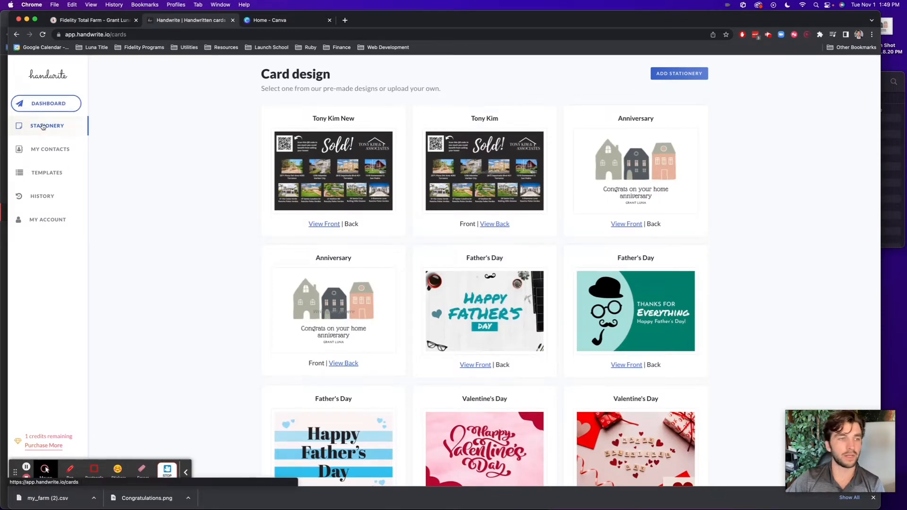
left_click(42, 150)
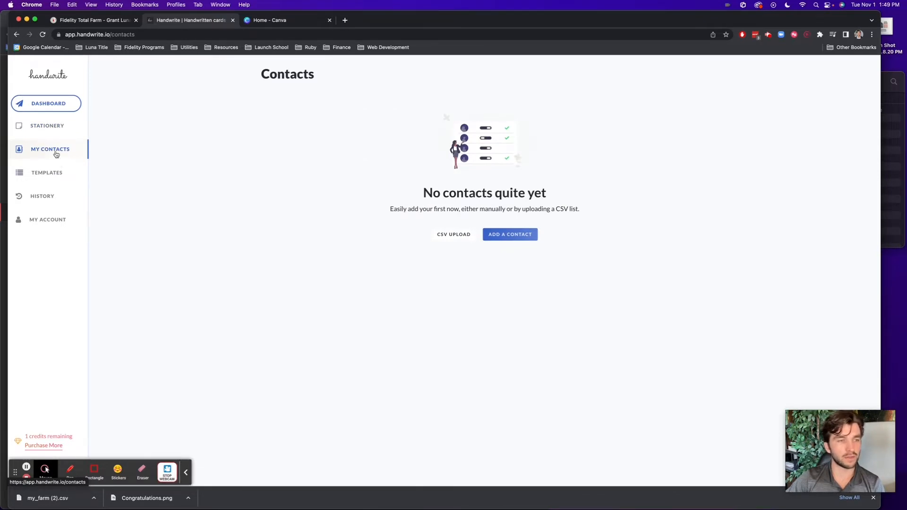
left_click(462, 236)
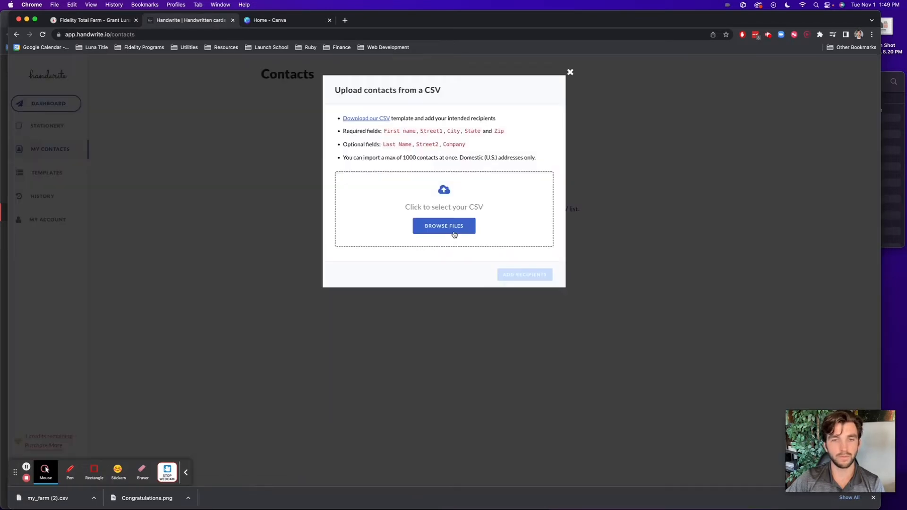
left_click(451, 225)
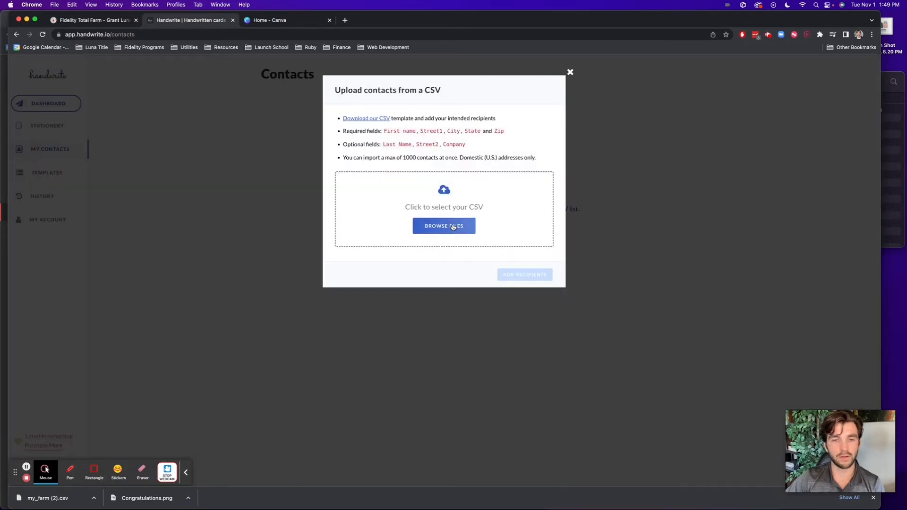
left_click(249, 141)
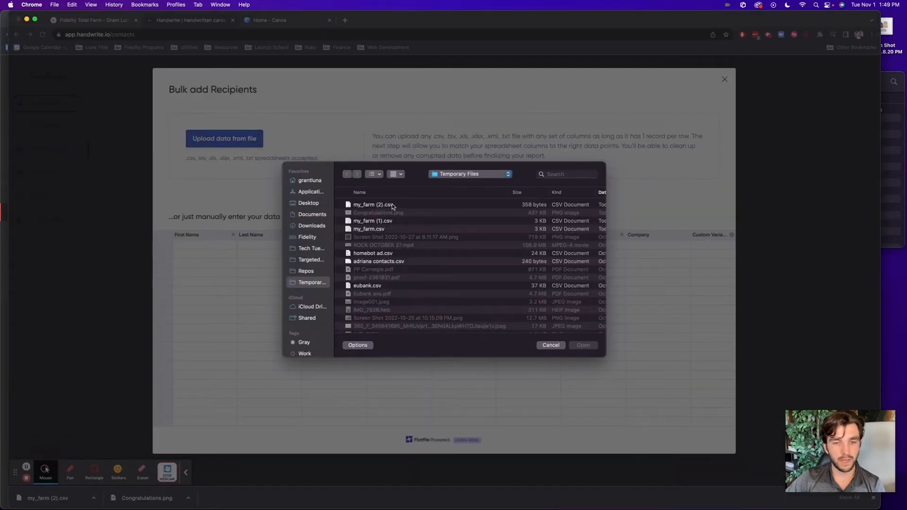
left_click(391, 206)
double_click(391, 206)
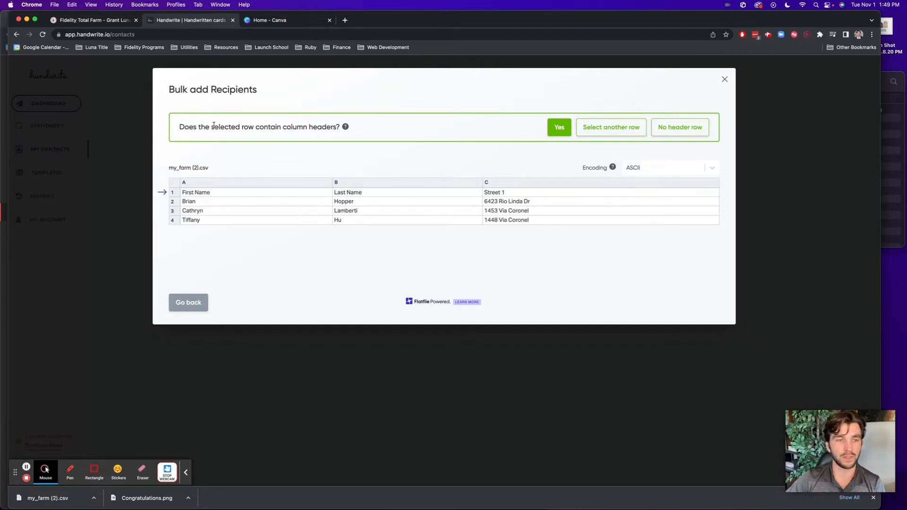
Answer Yes that row 1 contains column headers, advancing the import to column matching
triple_click(307, 127)
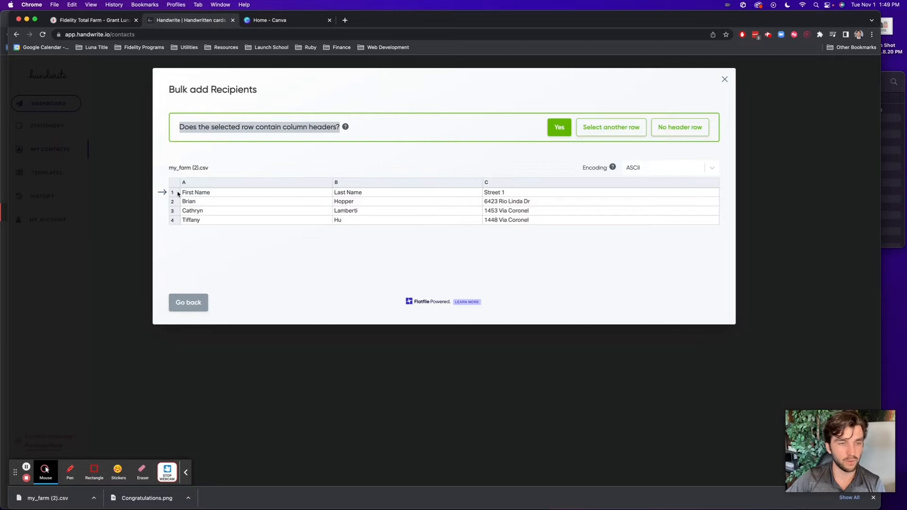
left_click(162, 194)
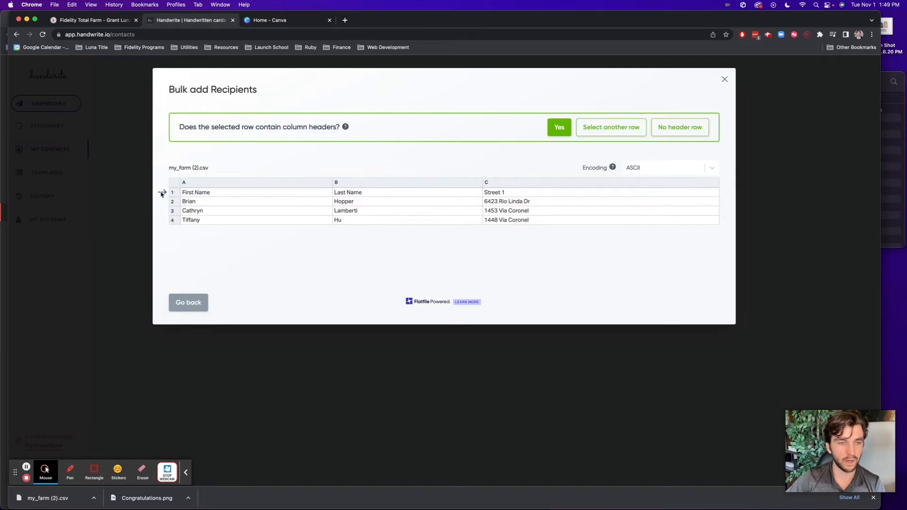
left_click(94, 471)
mouse_move(163, 176)
left_mouse_down()
mouse_move(341, 194)
mouse_move(743, 194)
mouse_move(720, 196)
left_mouse_up()
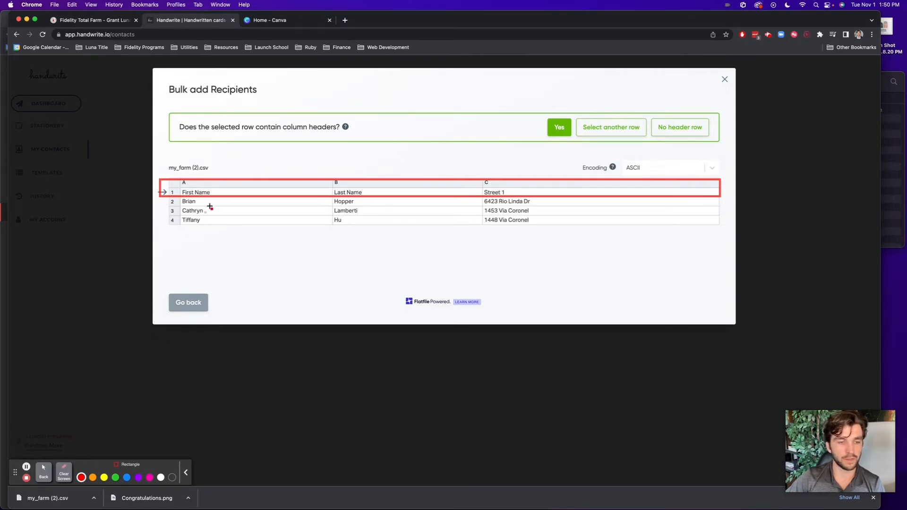
left_click(63, 472)
left_click(43, 472)
left_click(567, 133)
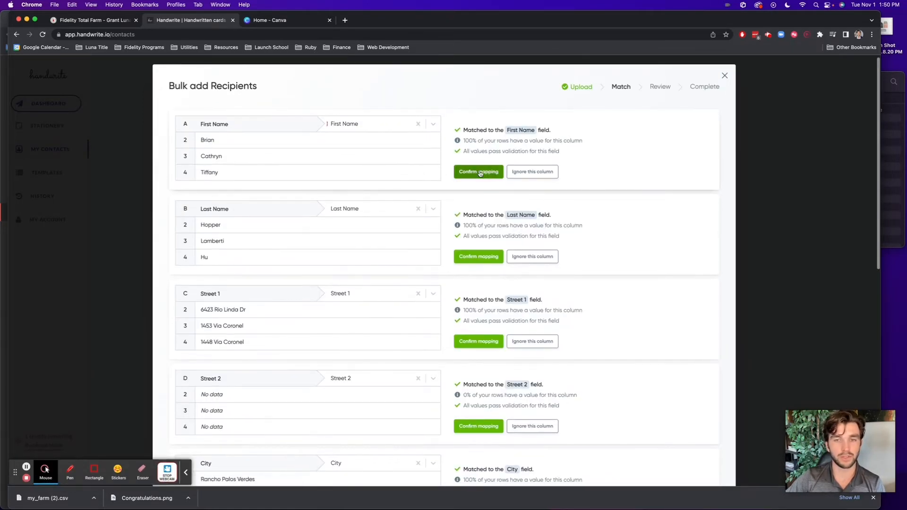
Confirm the First Name, Last Name, Street 1, Street 2, City, State and Zip Code column mappings
left_click(479, 172)
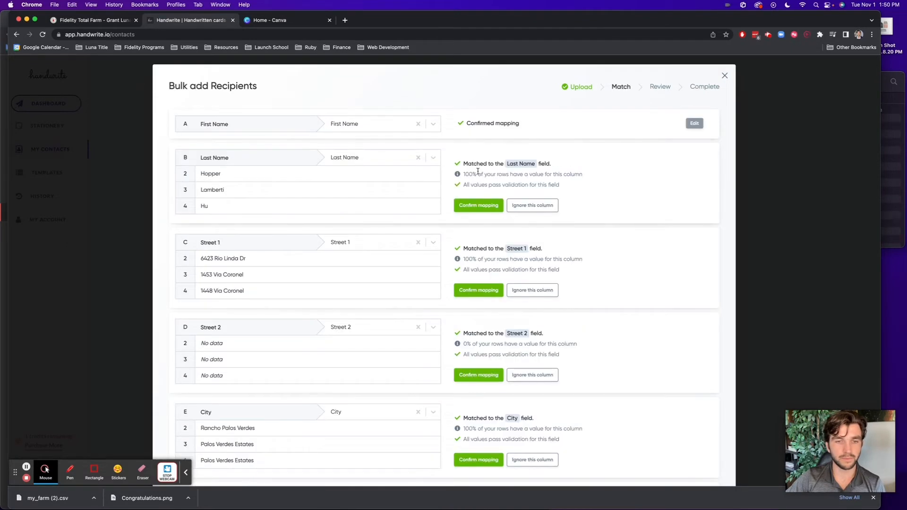
left_click(477, 205)
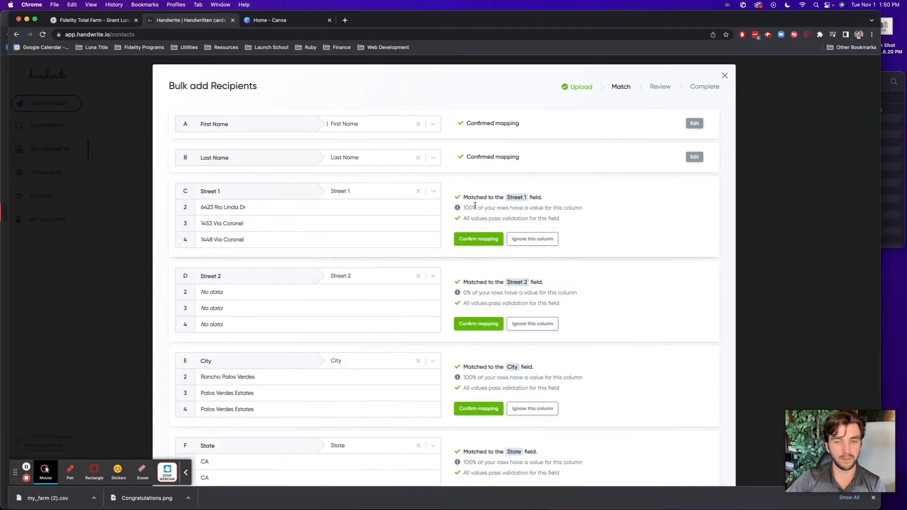
left_click(467, 239)
scroll(467, 241, "down", 1)
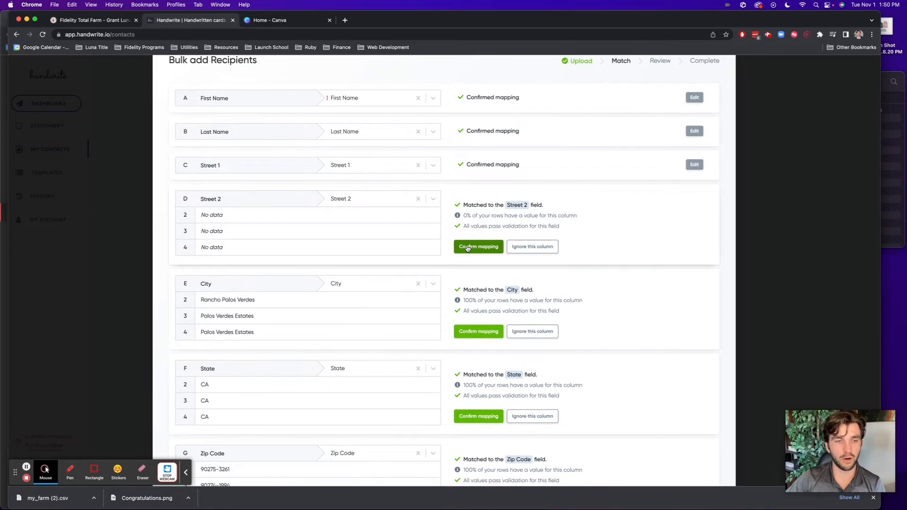
left_click(468, 248)
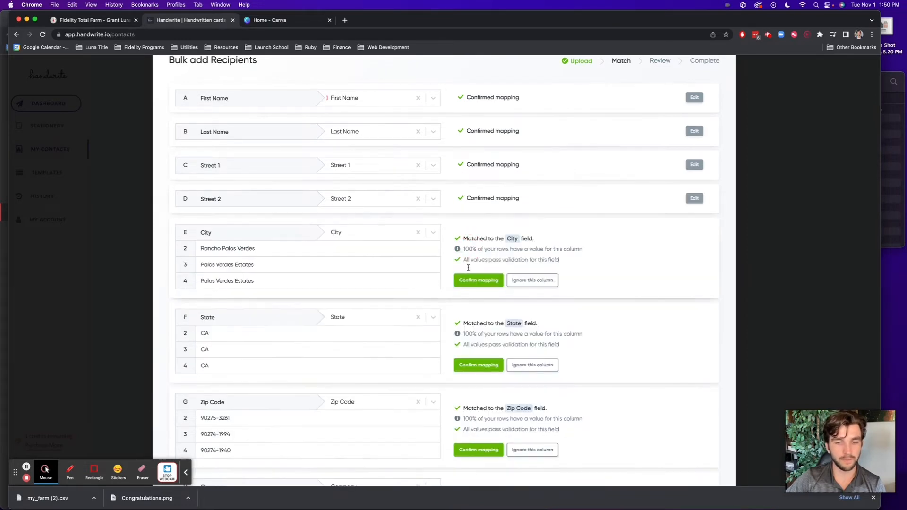
left_click(473, 280)
scroll(254, 231, "down", 1)
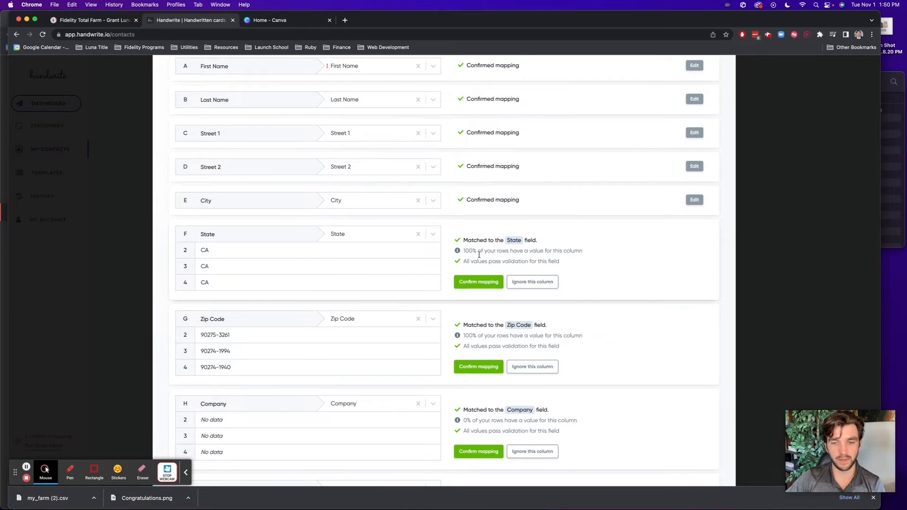
left_click(478, 281)
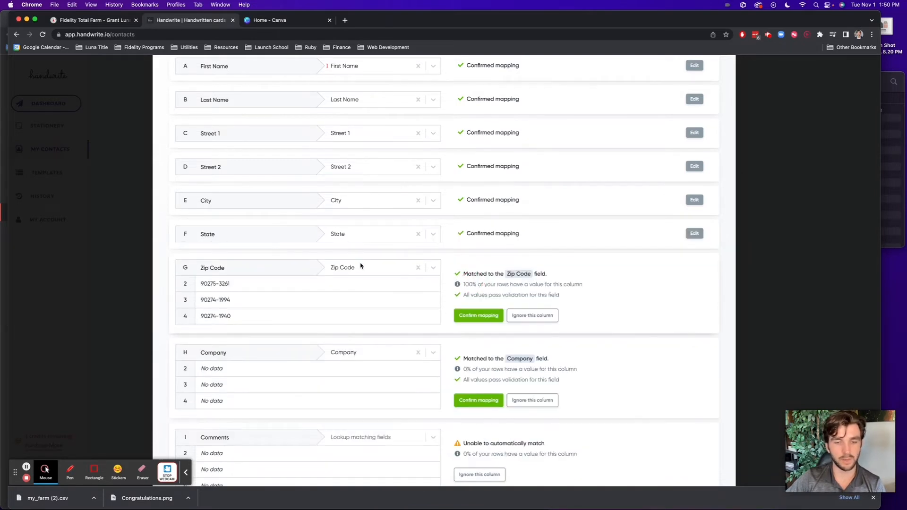
left_click(477, 315)
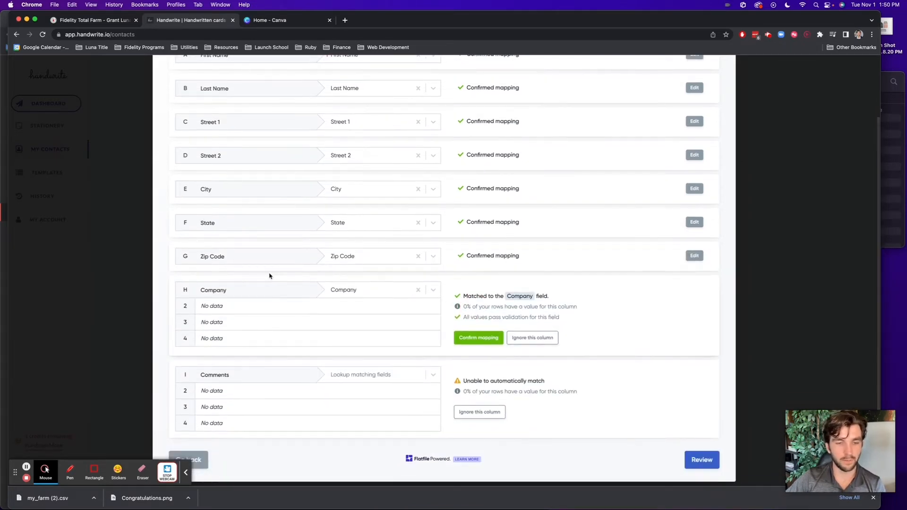
Ignore the empty Company and Comments columns, then review and submit the 3 recipients
left_click(539, 338)
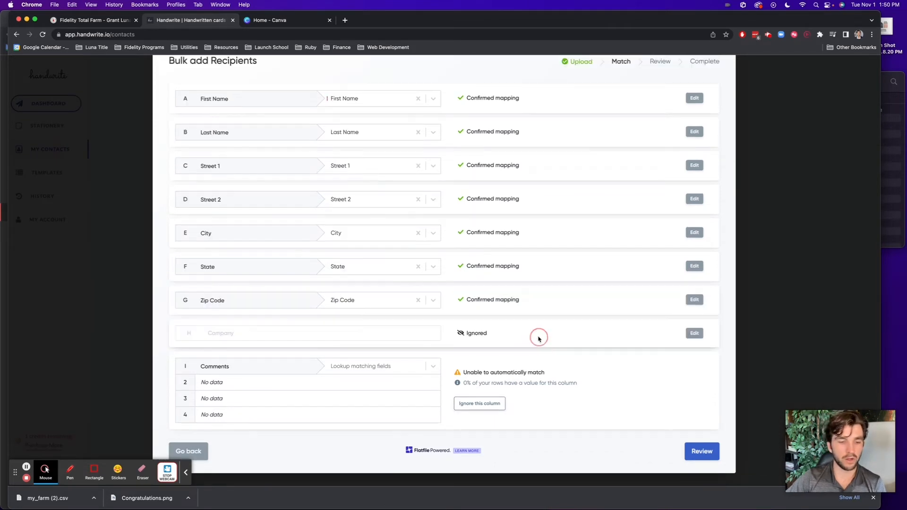
left_click(486, 413)
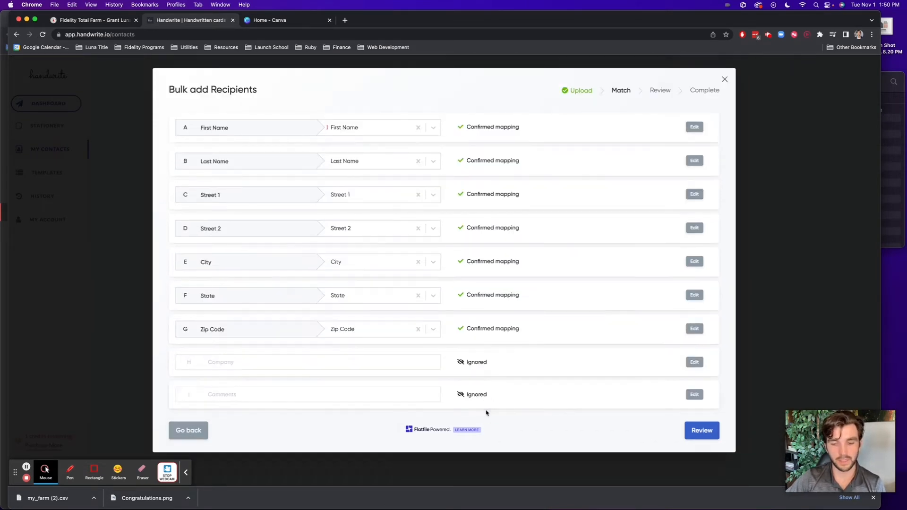
left_click(708, 432)
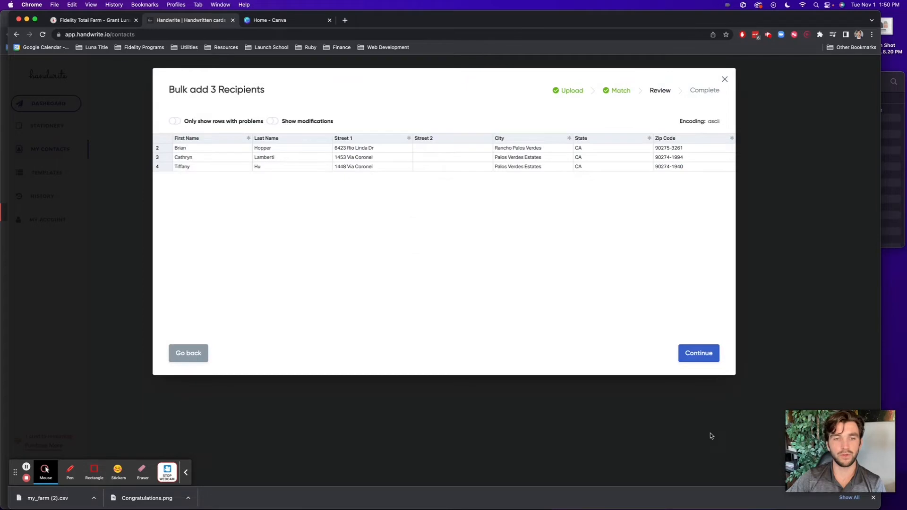
left_click(699, 354)
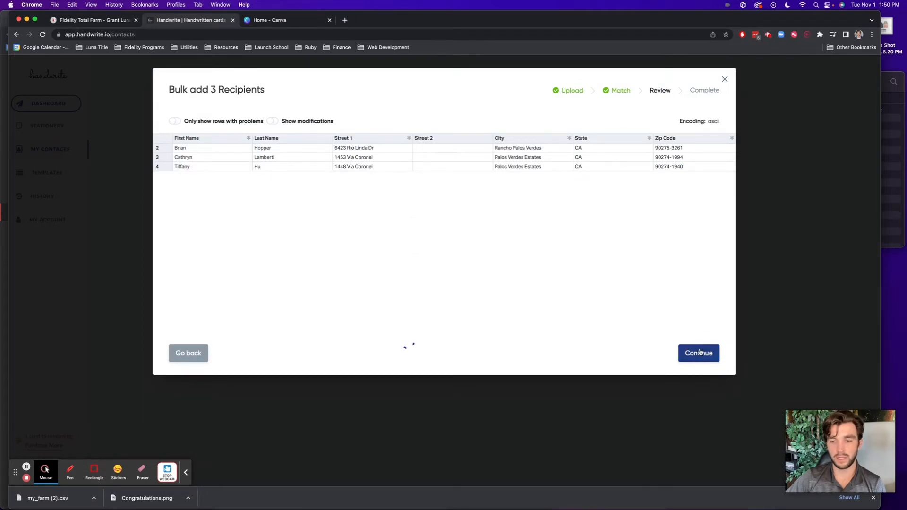
left_click(480, 216)
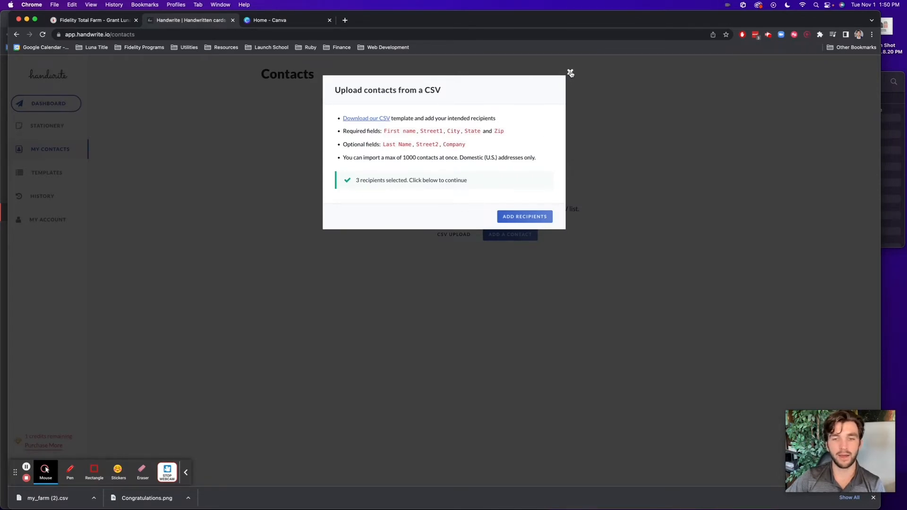
Close the upload dialog, reload the contacts page and start a CSV upload of my_farm (2).csv
left_click(570, 72)
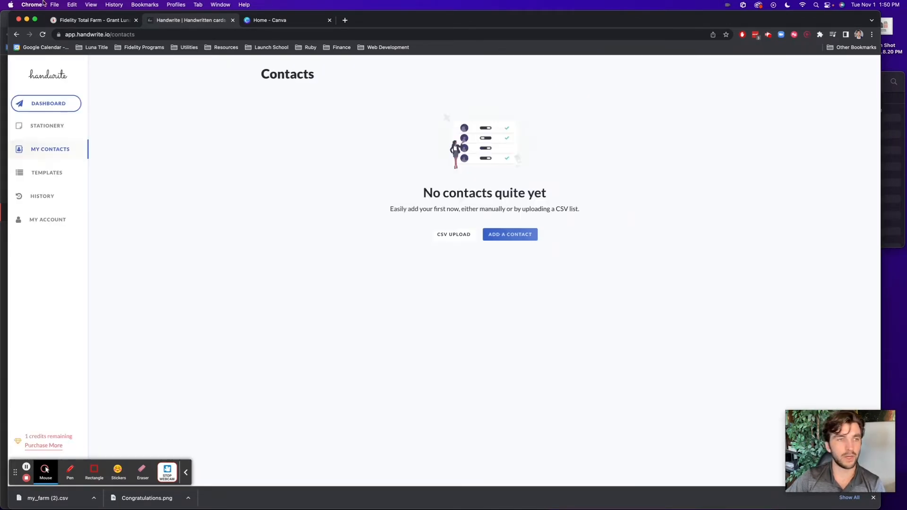
left_click(44, 36)
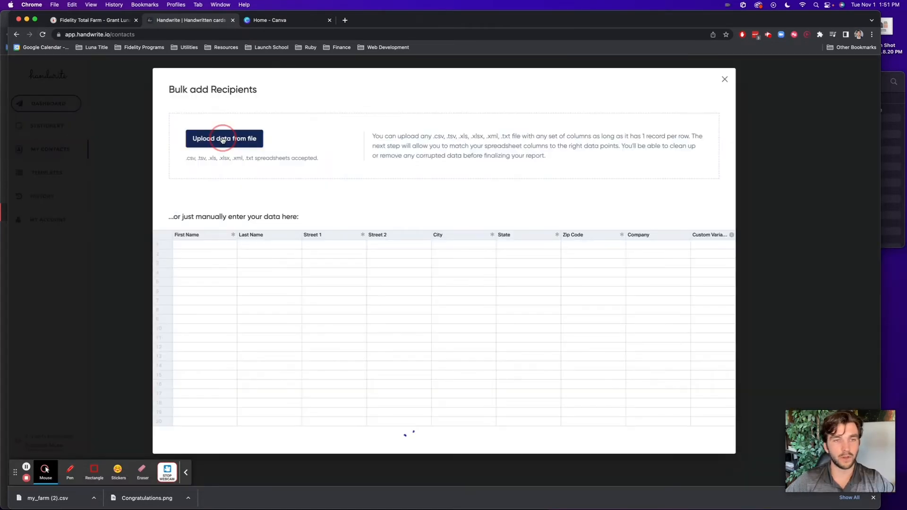
left_click(220, 138)
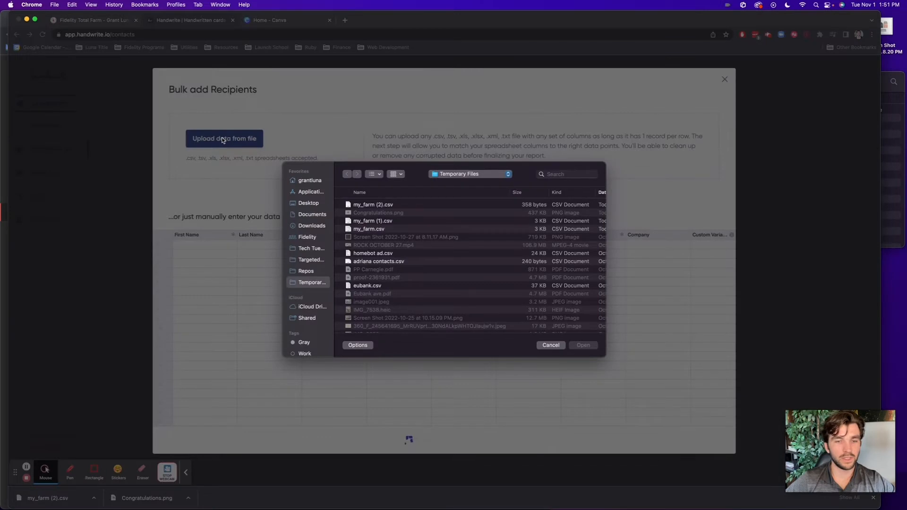
left_click(373, 205)
double_click(395, 206)
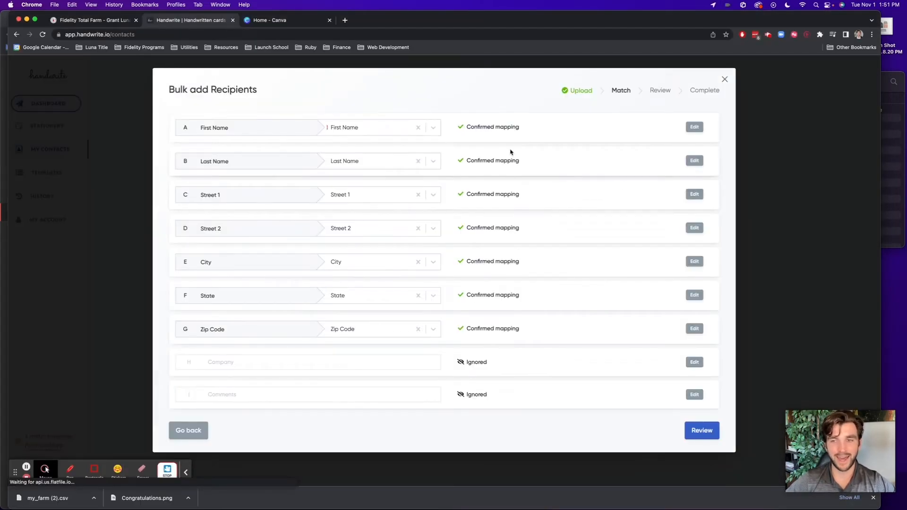
Review and submit the three recipients, then add them to Contacts
left_click(702, 430)
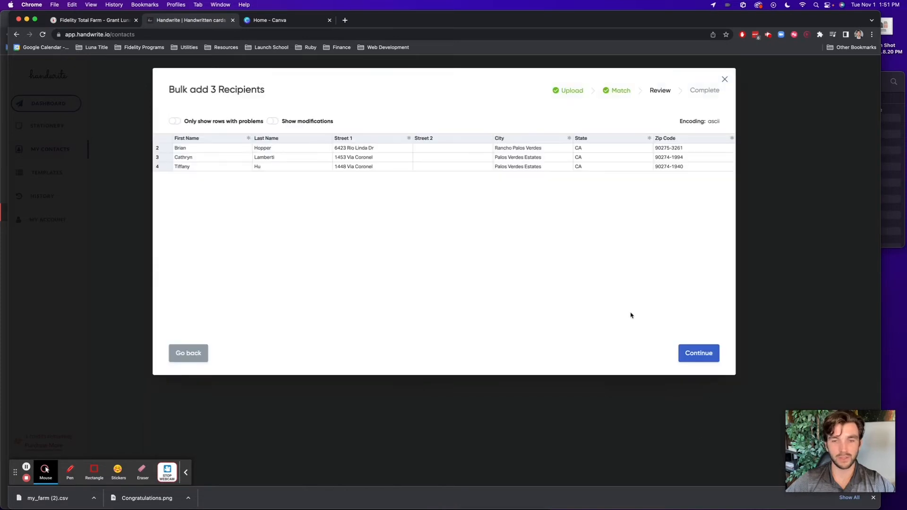
left_click(703, 353)
left_click(494, 217)
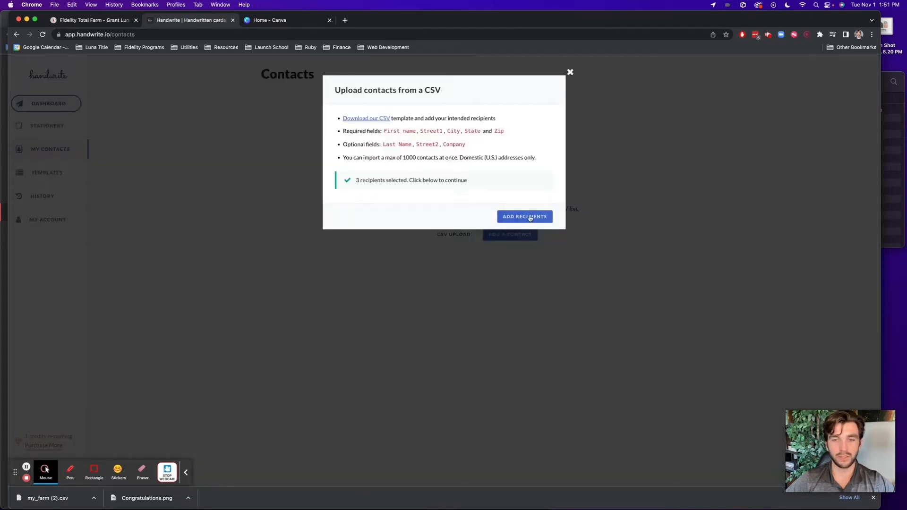
left_click(529, 217)
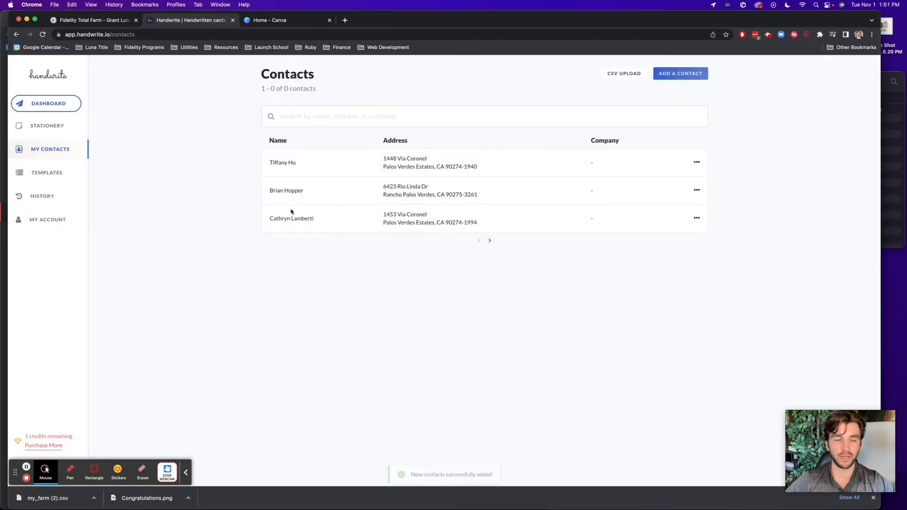
Browse through the Handwrite.io stationery card designs
left_click(30, 129)
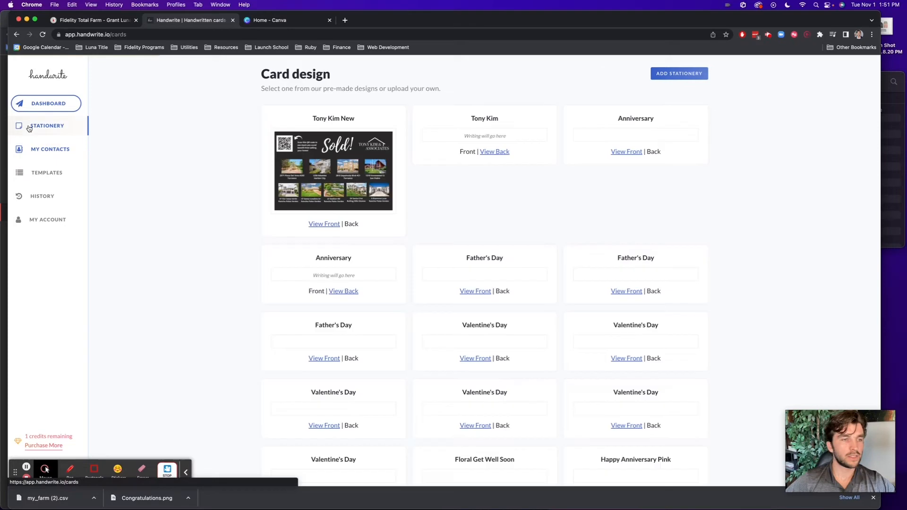
scroll(360, 183, "down", 5)
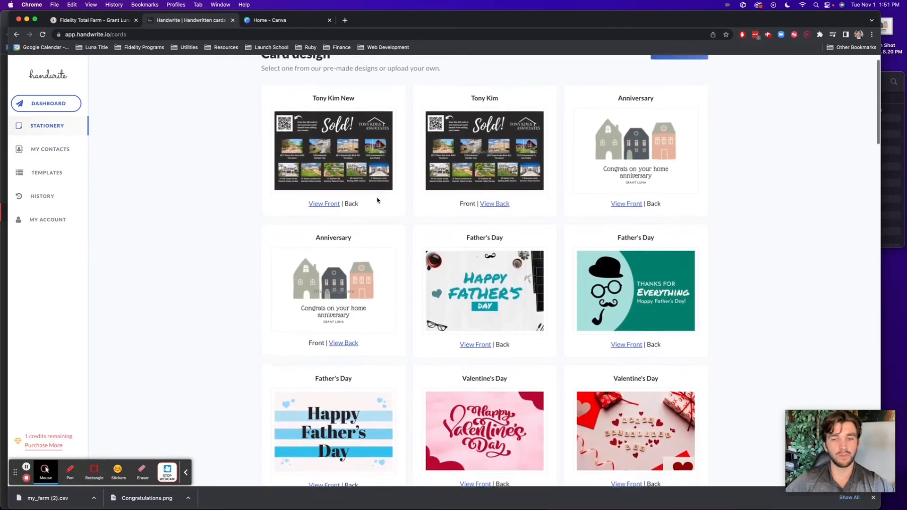
scroll(376, 200, "down", 10)
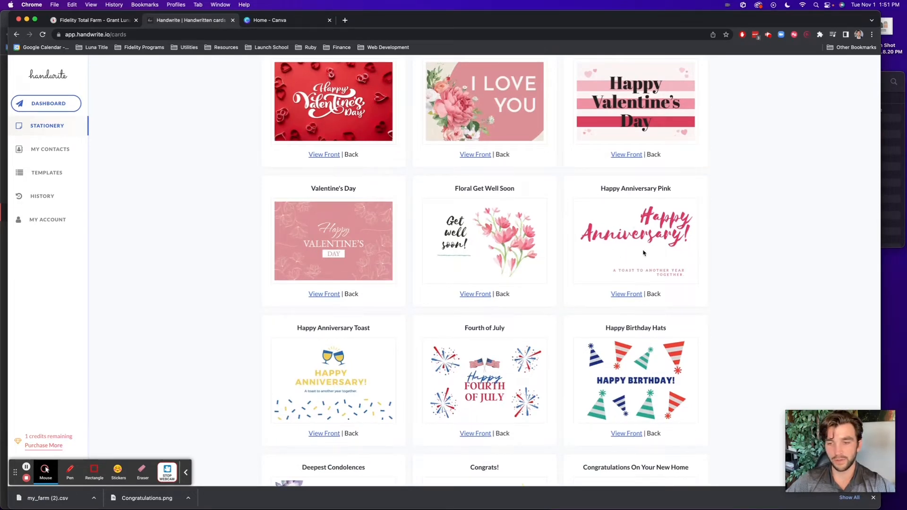
scroll(646, 236, "down", 3)
scroll(364, 248, "down", 4)
scroll(359, 198, "up", 2)
scroll(354, 154, "down", 3)
scroll(447, 204, "down", 12)
scroll(447, 204, "down", 8)
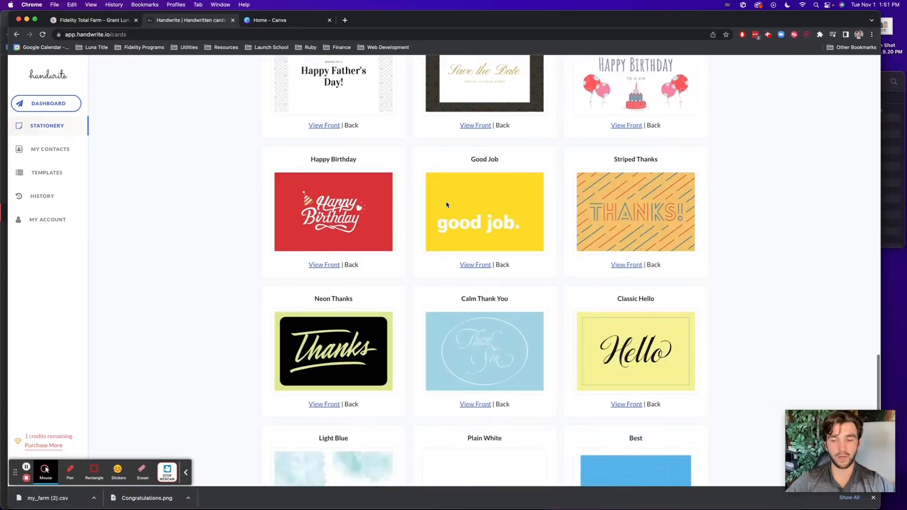
scroll(446, 204, "up", 20)
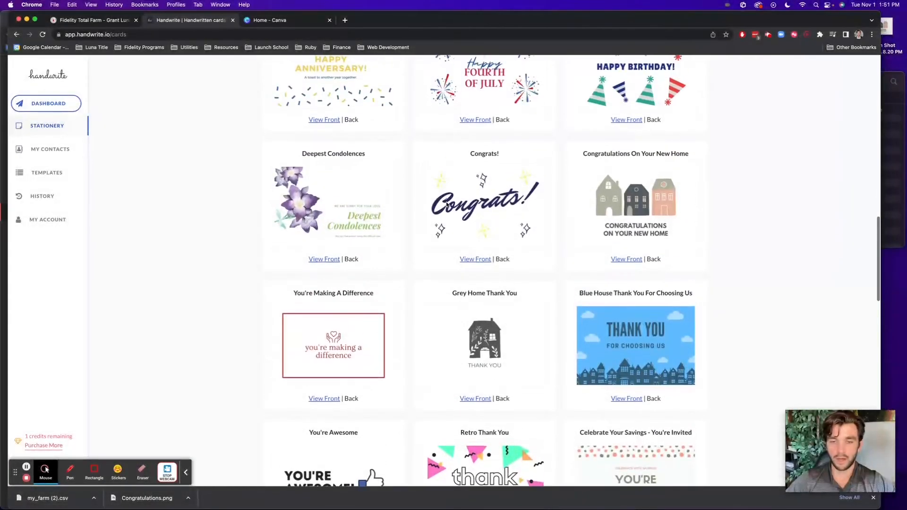
scroll(447, 204, "up", 1)
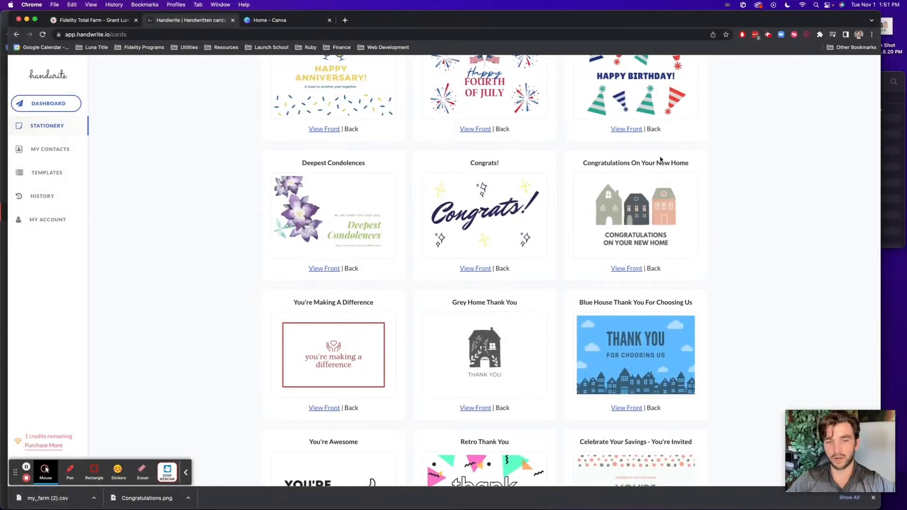
scroll(683, 232, "up", 5)
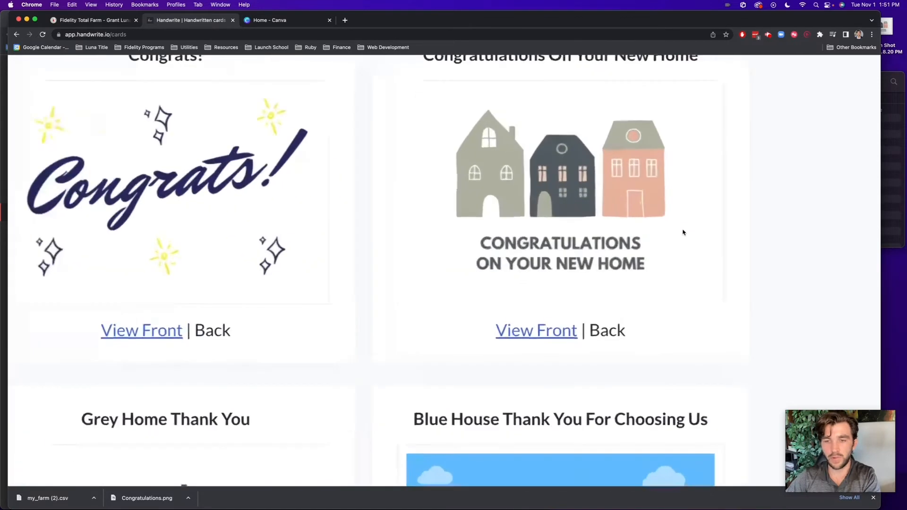
scroll(683, 232, "up", 1)
scroll(682, 232, "up", 1)
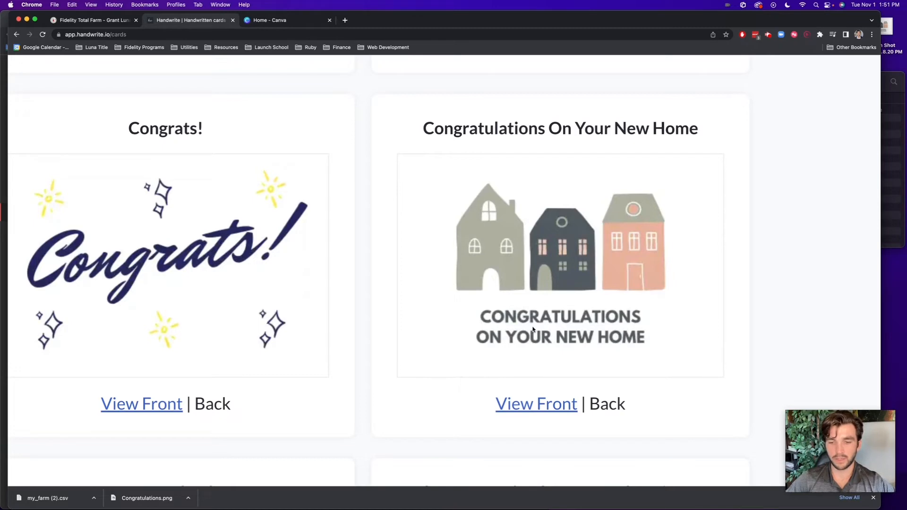
scroll(533, 329, "down", 5)
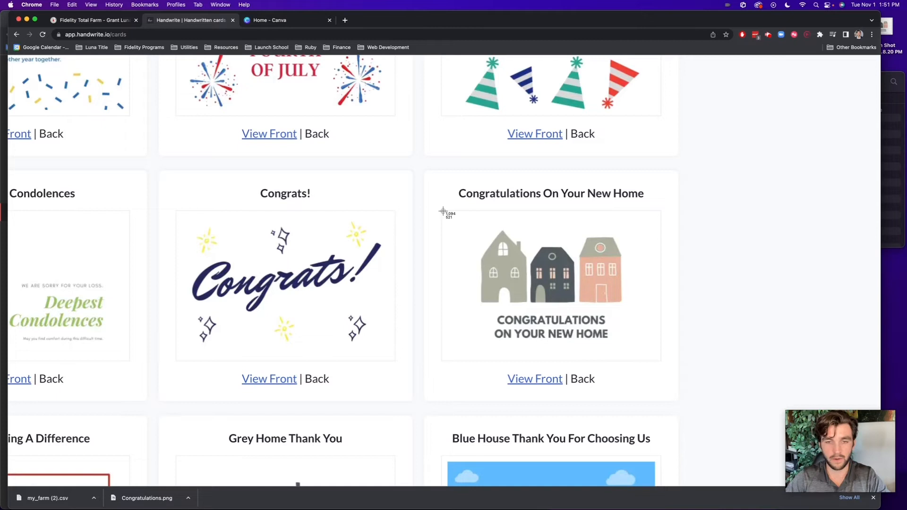
Capture the Congratulations On Your New Home card image and switch to Canva's home page
left_click_drag(441, 210, 661, 362)
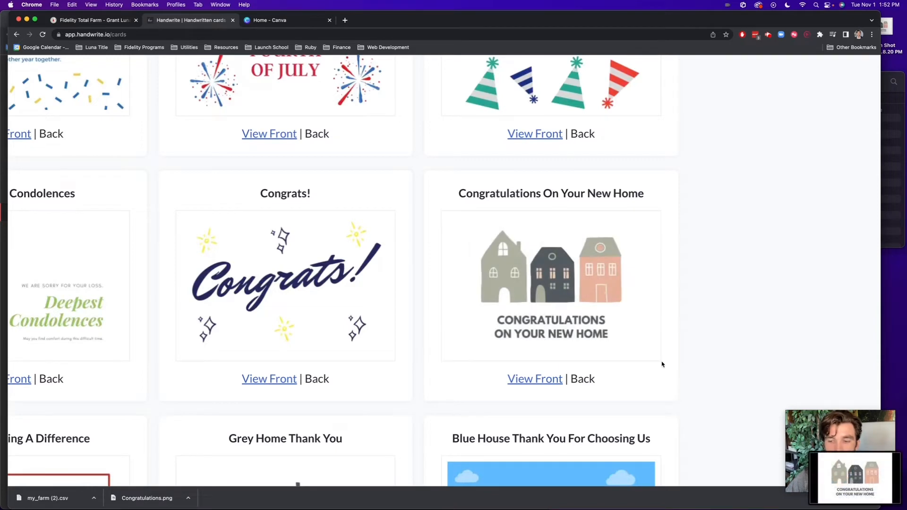
left_click(833, 451)
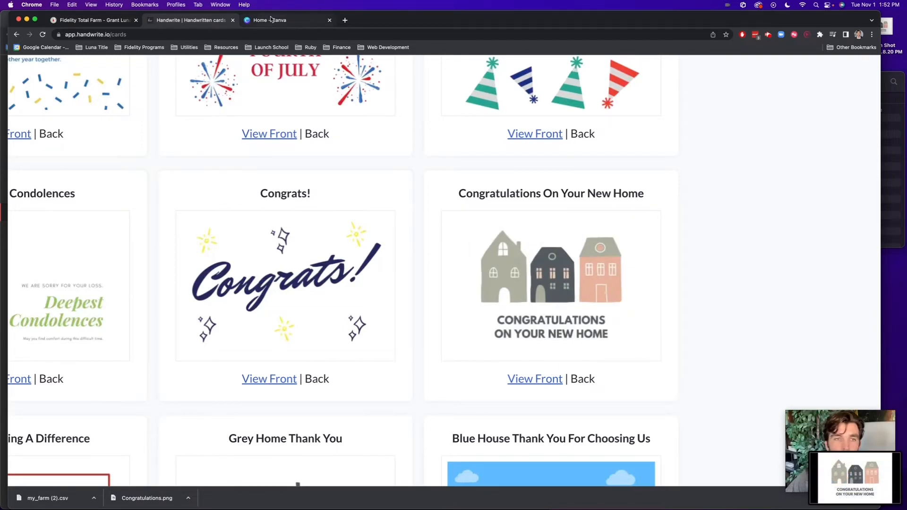
scroll(673, 347, "down", 5)
Upload the new-home card screenshot to Canva and start a new design with it
left_click_drag(854, 474, 396, 330)
scroll(397, 330, "down", 6)
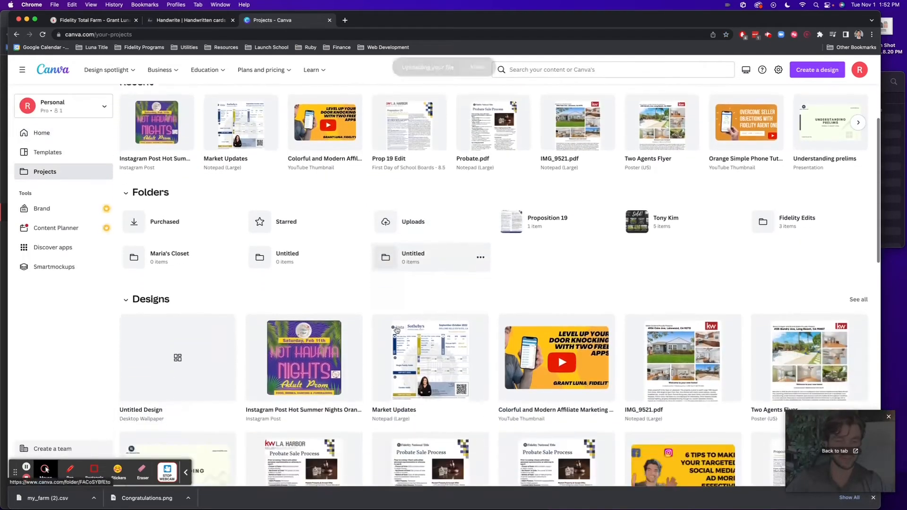
scroll(397, 329, "down", 2)
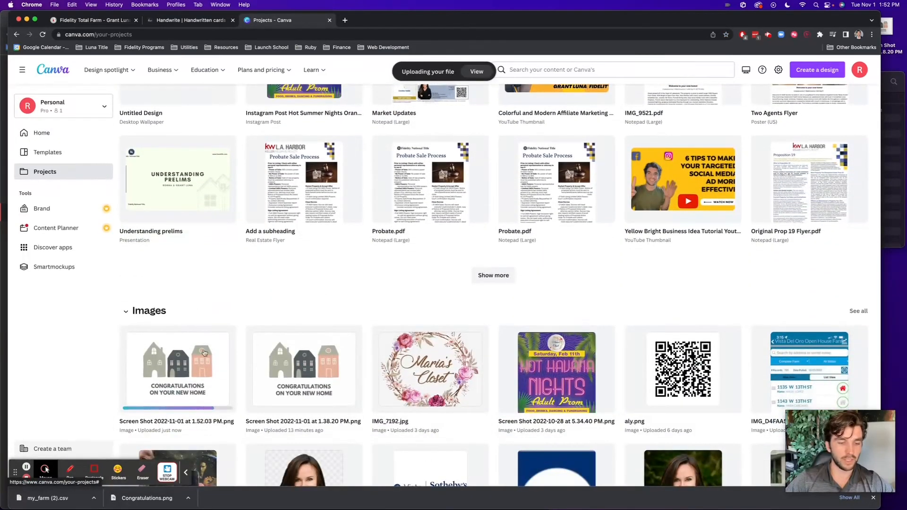
scroll(197, 358, "up", 1)
left_click(190, 381)
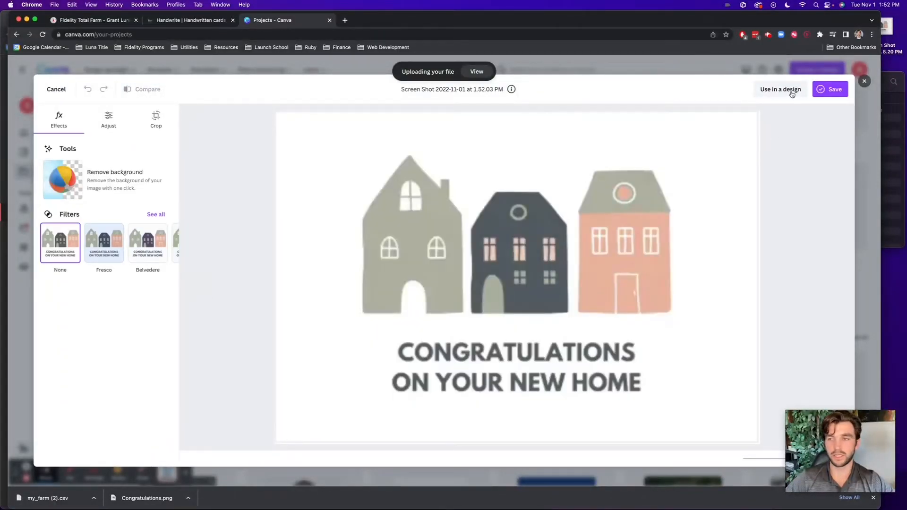
left_click(791, 91)
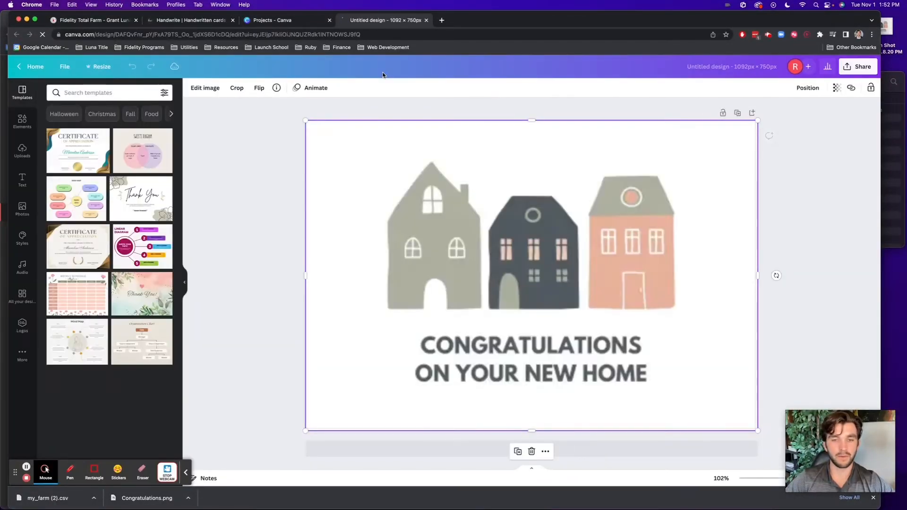
left_click(271, 204)
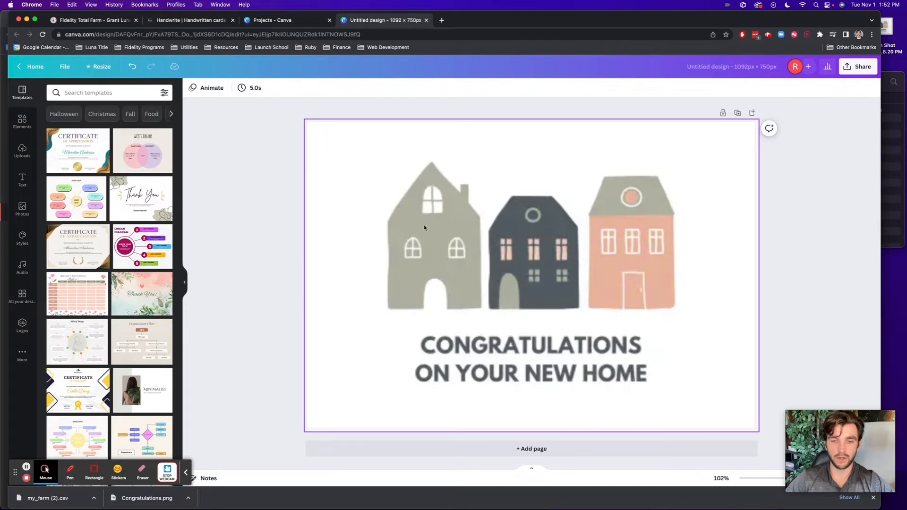
Add a square from Elements, stretch it over the congratulations text, and fill it white
left_click(22, 122)
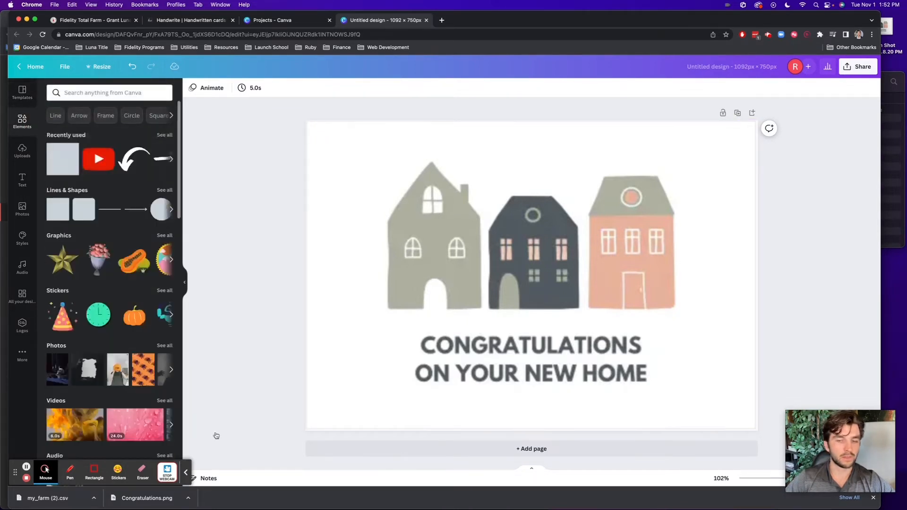
left_click(67, 166)
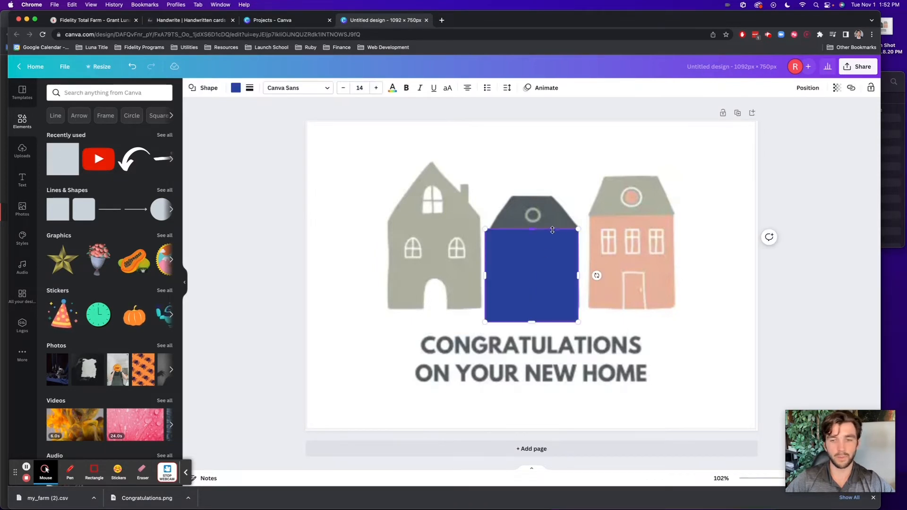
left_click_drag(510, 253, 392, 350)
left_click_drag(459, 371, 703, 371)
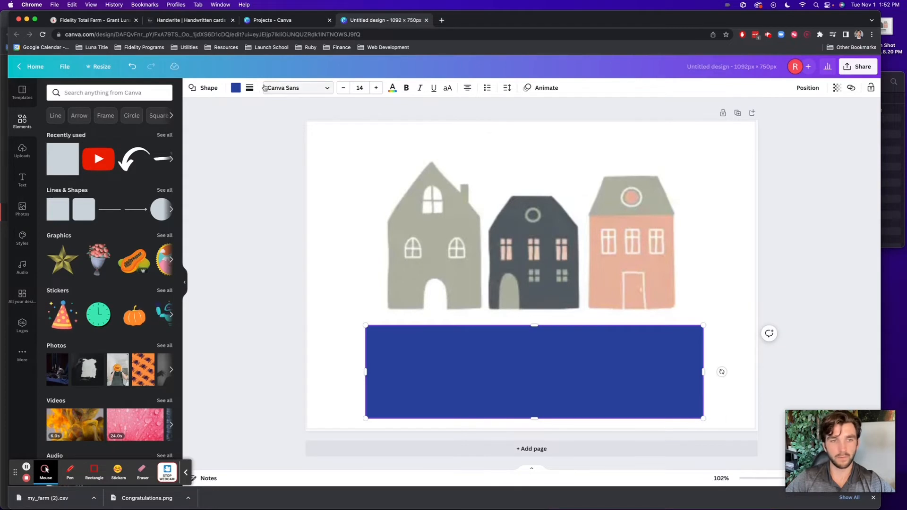
left_click(235, 87)
left_click(120, 130)
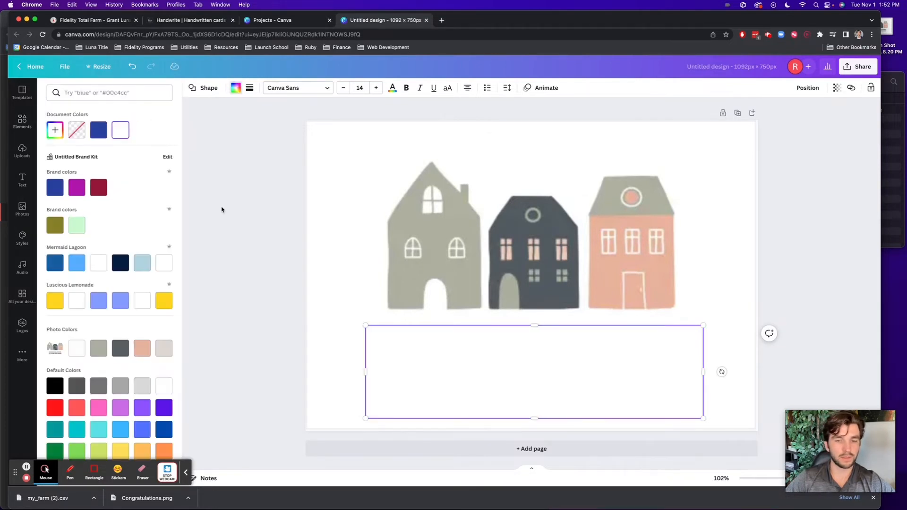
left_click(219, 207)
left_click(256, 211)
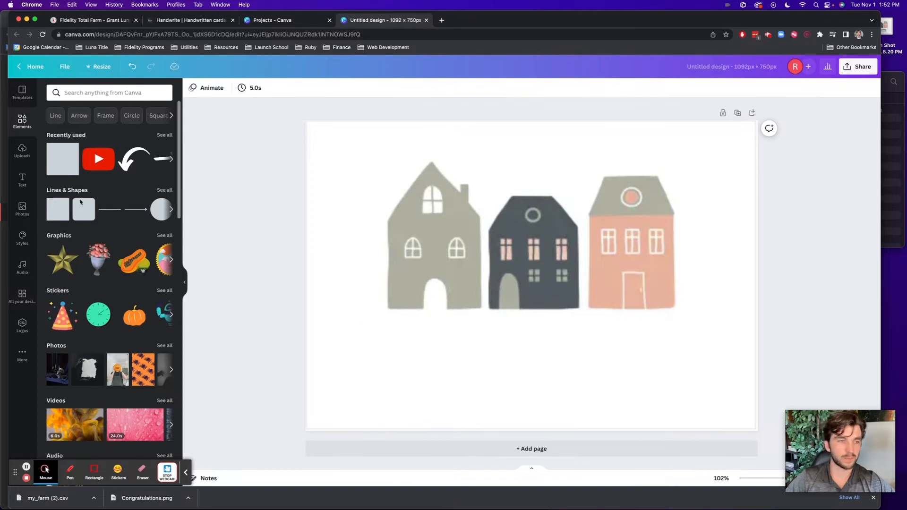
Add the Cheers text pairing below the houses and retype the heading as 'Happy Home Anniversary'
left_click(22, 179)
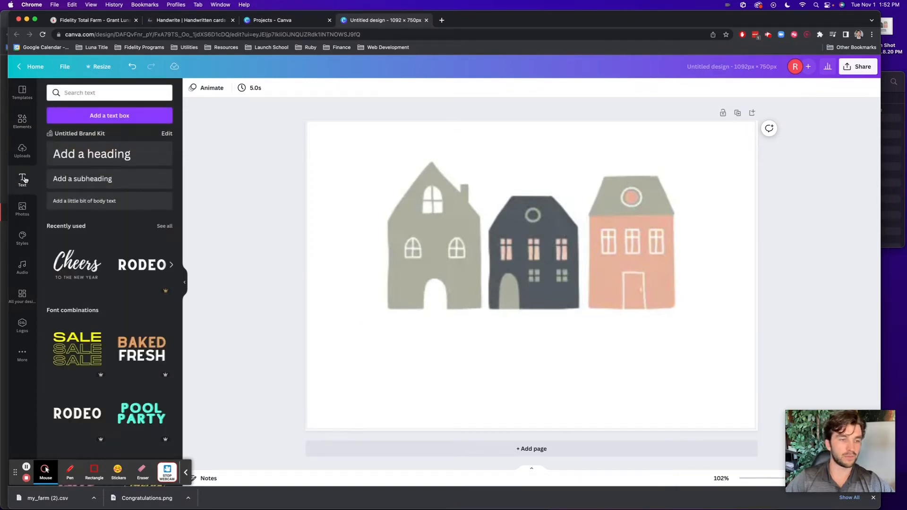
left_click(81, 274)
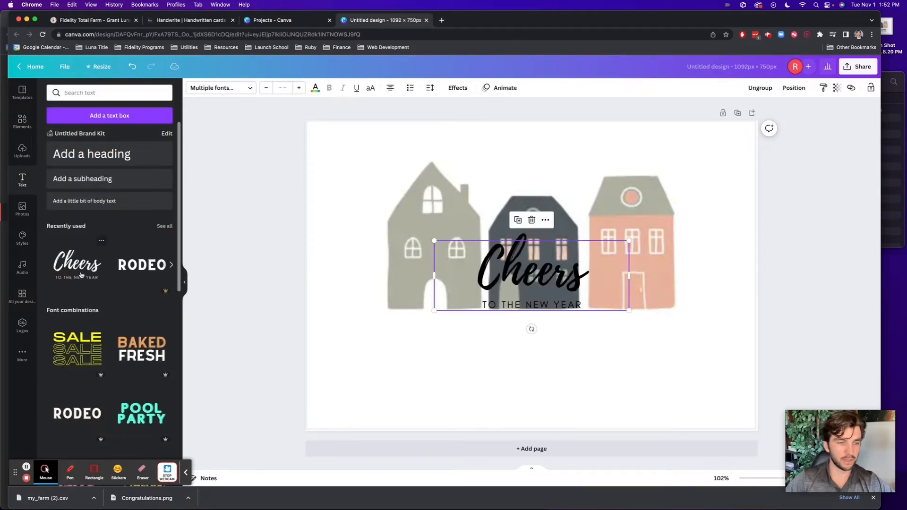
left_click_drag(496, 275, 530, 362)
left_click(530, 362)
double_click(529, 361)
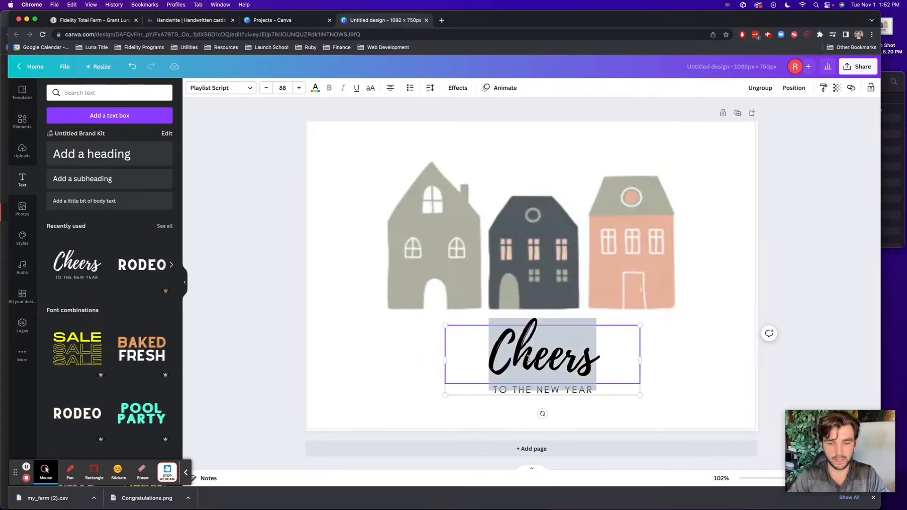
type("Happy H")
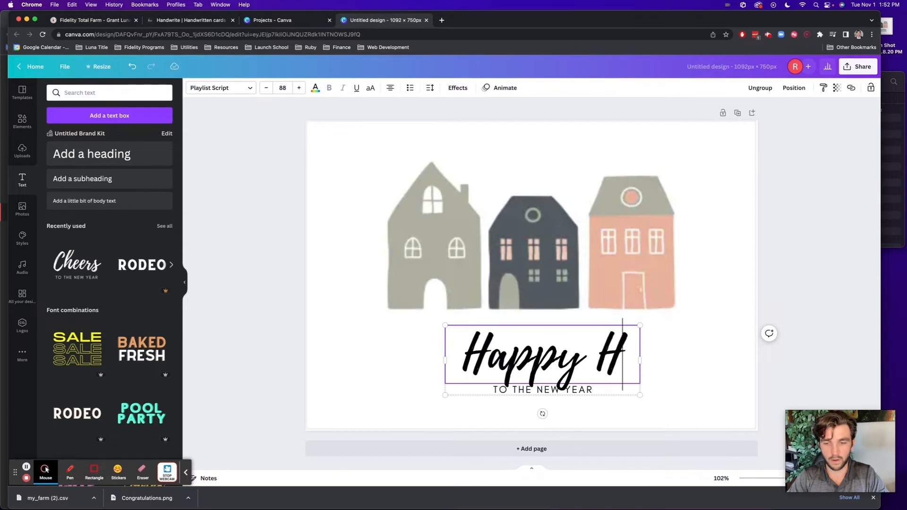
type("ome Anniversary")
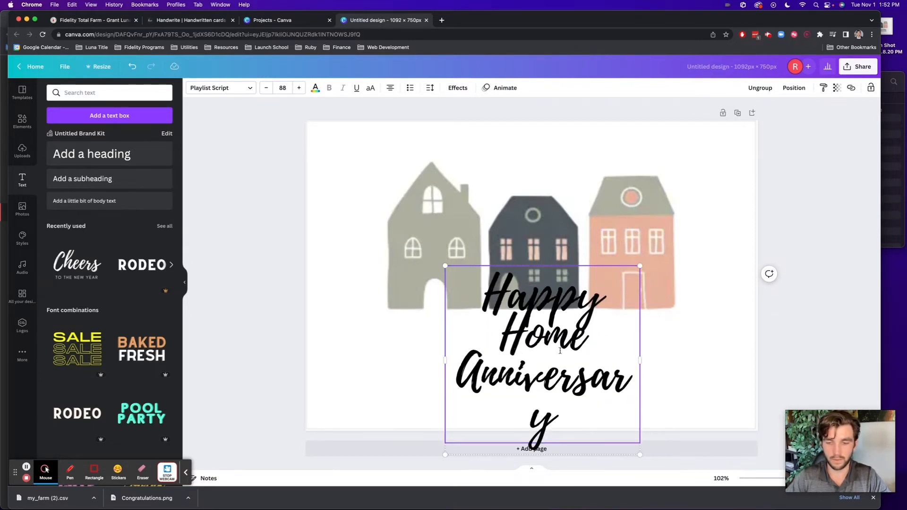
left_click(638, 360)
left_click_drag(640, 360, 740, 360)
left_click_drag(567, 336, 561, 337)
left_click(765, 360)
left_click_drag(630, 350, 572, 348)
Reduce the heading font size to 66, widen it onto one line, and centre the text group
left_click(266, 89)
left_click(266, 88)
left_click(265, 89)
left_click(266, 88)
left_click(266, 89)
left_click(265, 88)
left_click(265, 89)
left_click(265, 90)
left_click(265, 89)
left_click(265, 90)
left_click(265, 90)
left_click(264, 89)
left_click(265, 89)
left_click(265, 89)
left_click(265, 89)
left_click(265, 89)
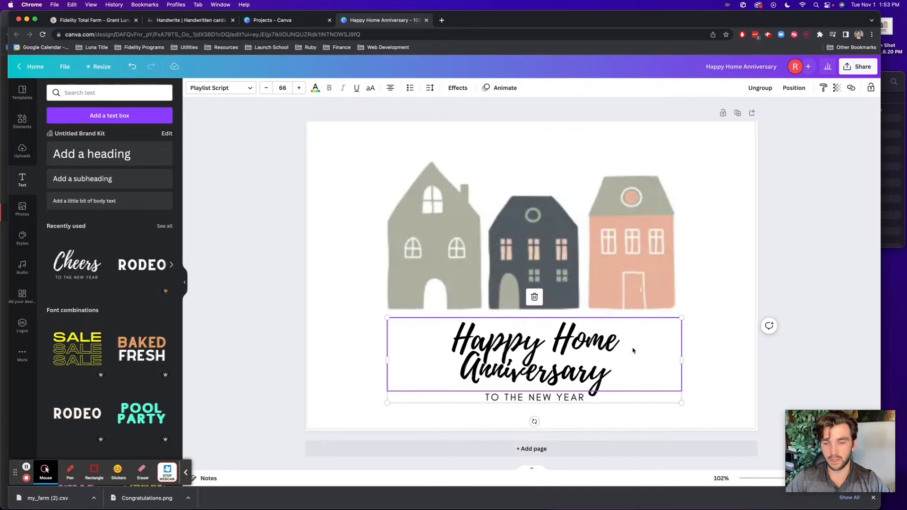
left_click_drag(385, 358, 336, 360)
left_click_drag(476, 360, 498, 360)
Replace the subtitle with 'TO 10 AMAZING YEARS IN YOUR HOME'
left_click(512, 377)
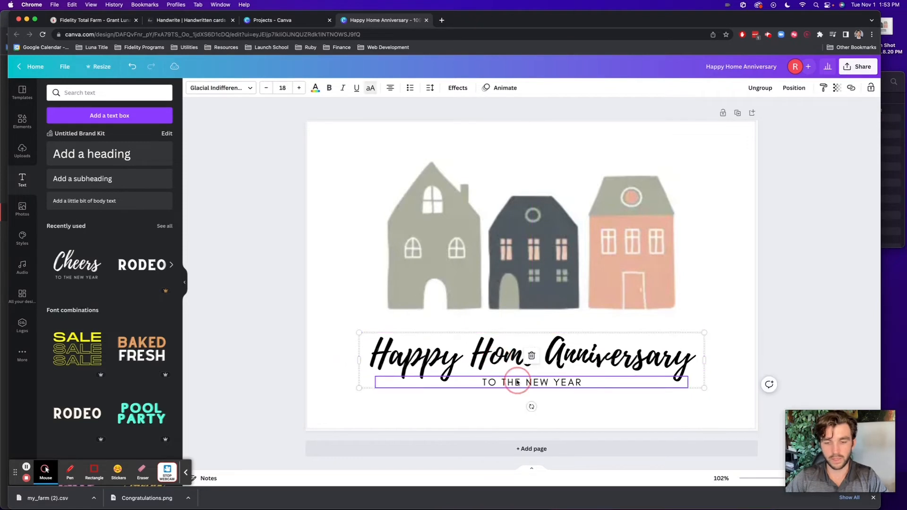
left_click(516, 380)
type("TO")
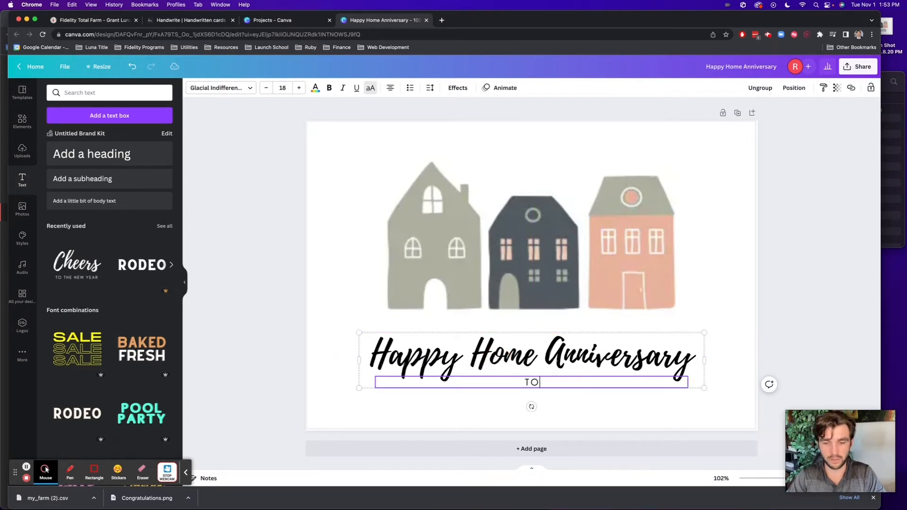
type(" 1-")
type("0 AMAZING YEAR")
type("S IN YOUR HOME")
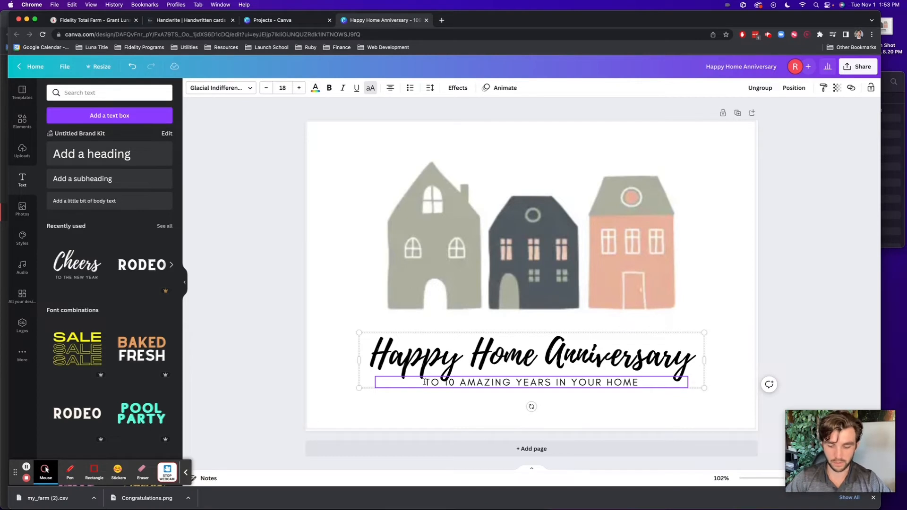
key("Return")
left_click(216, 313)
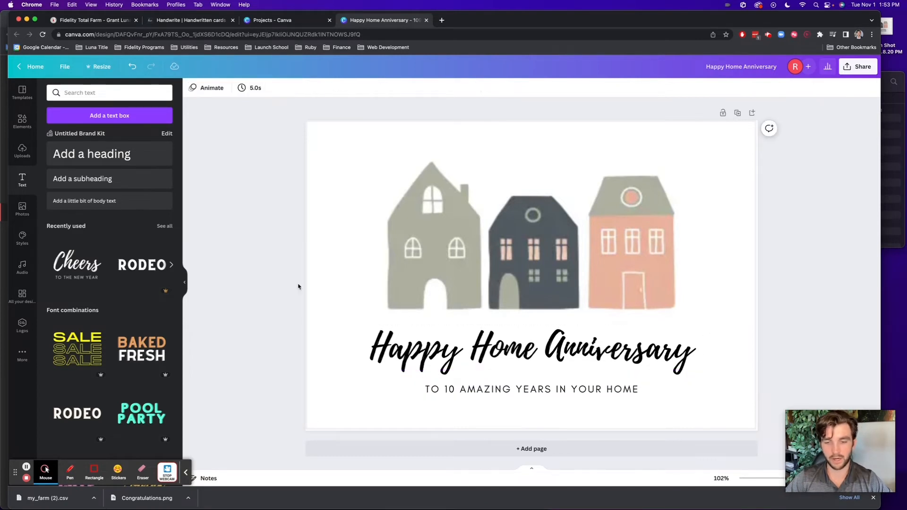
Download the Canva card via Share as PNG 'Happy Home Anniversary', then go back to Handwrite.io zoomed out
scroll(297, 287, "down", 5)
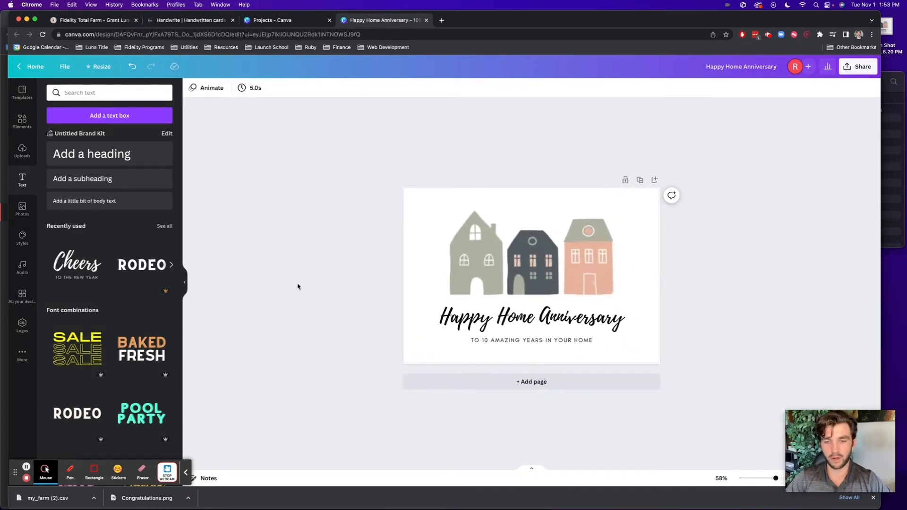
left_click(850, 71)
left_click(750, 261)
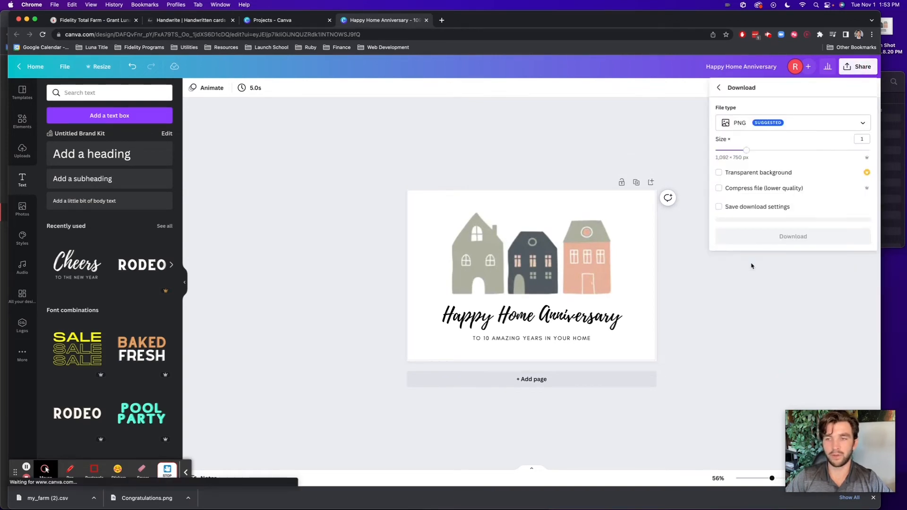
left_click(779, 236)
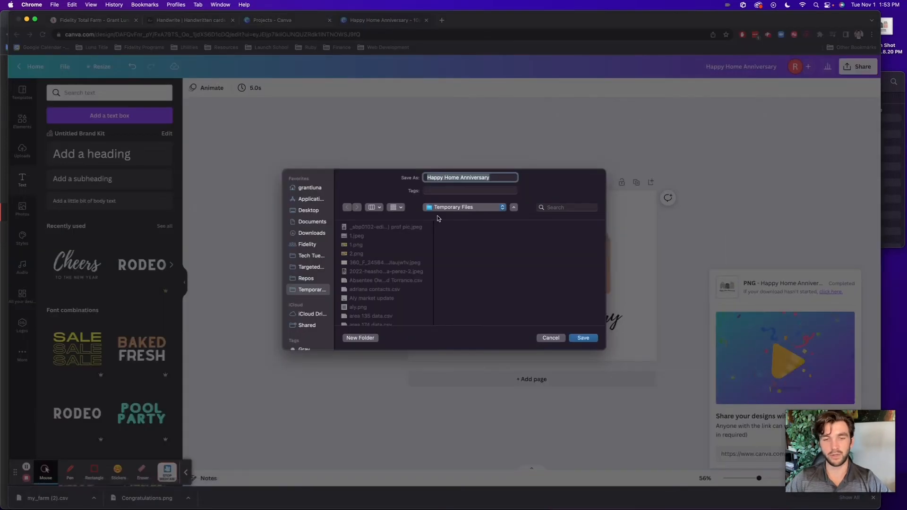
key("Return")
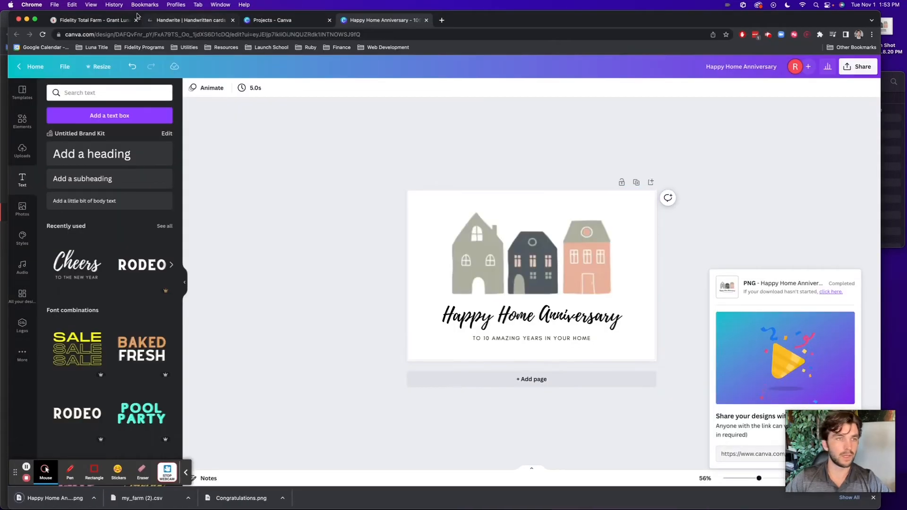
left_click(179, 21)
key("super+minus")
key("super+minus")
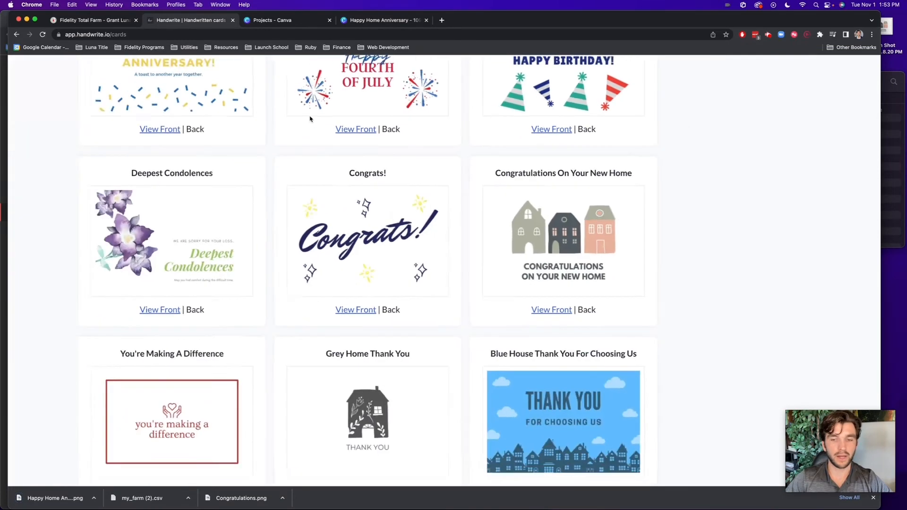
Start a new stationery and name it 'anniversary note'
scroll(310, 119, "up", 8)
scroll(310, 119, "up", 4)
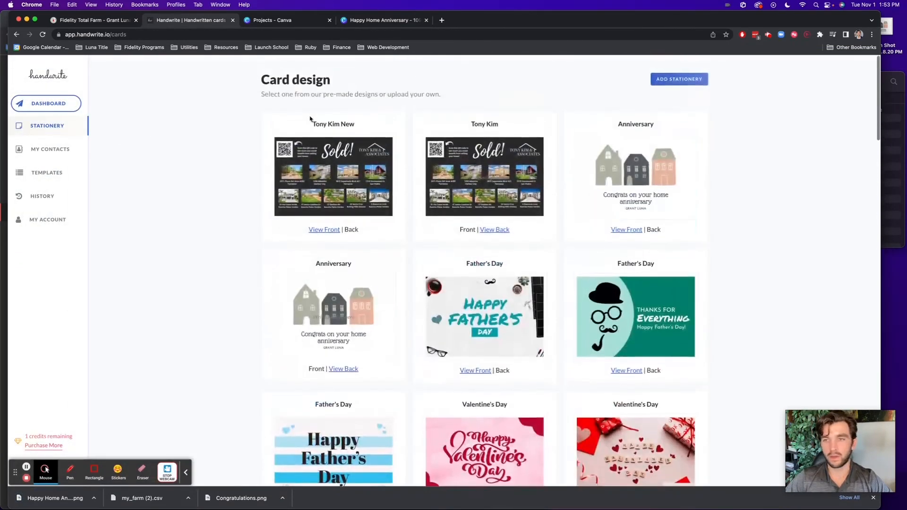
left_click(678, 74)
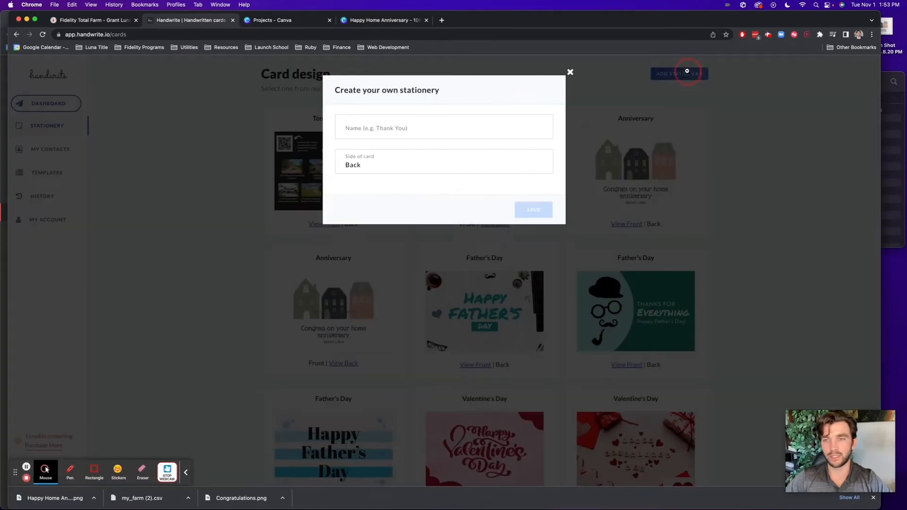
left_click(365, 132)
type("anniversar")
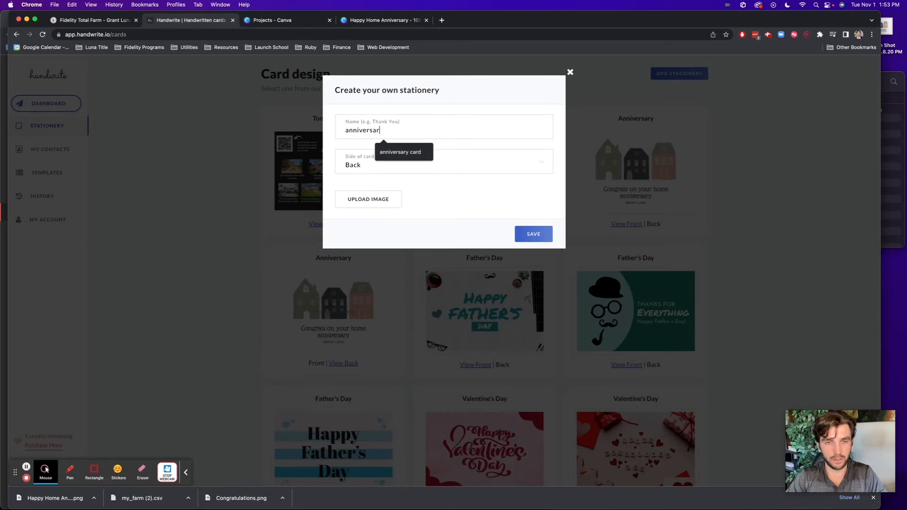
type("y note")
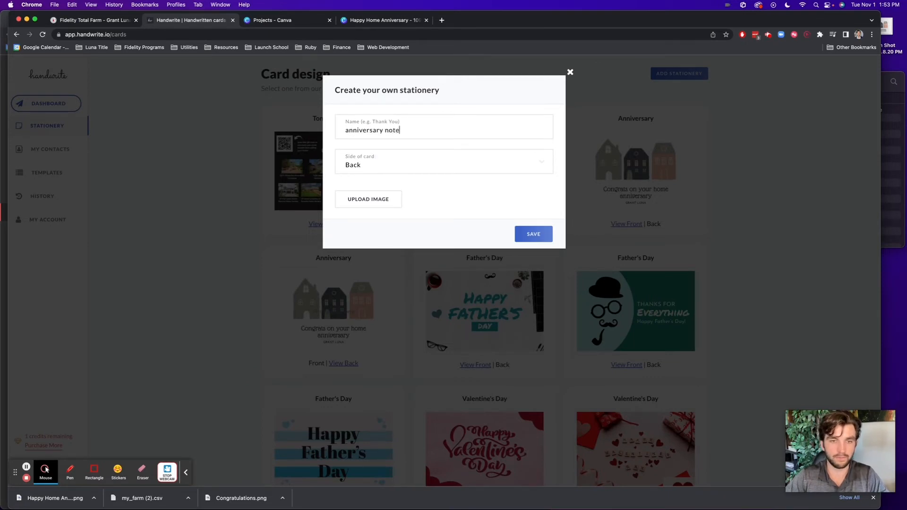
Try uploading Happy Home Anniversary.png without cropping, then close the rejected upload queue
left_click(374, 200)
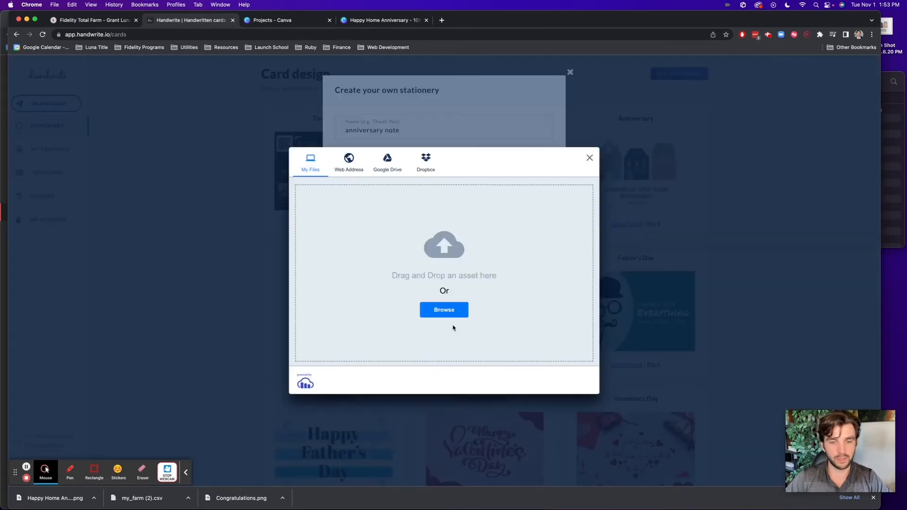
left_click(444, 312)
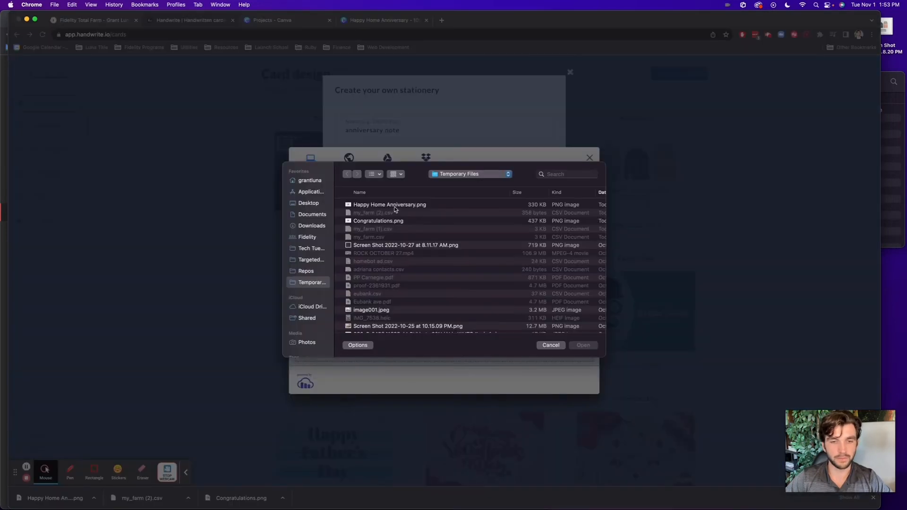
left_click(396, 208)
double_click(395, 208)
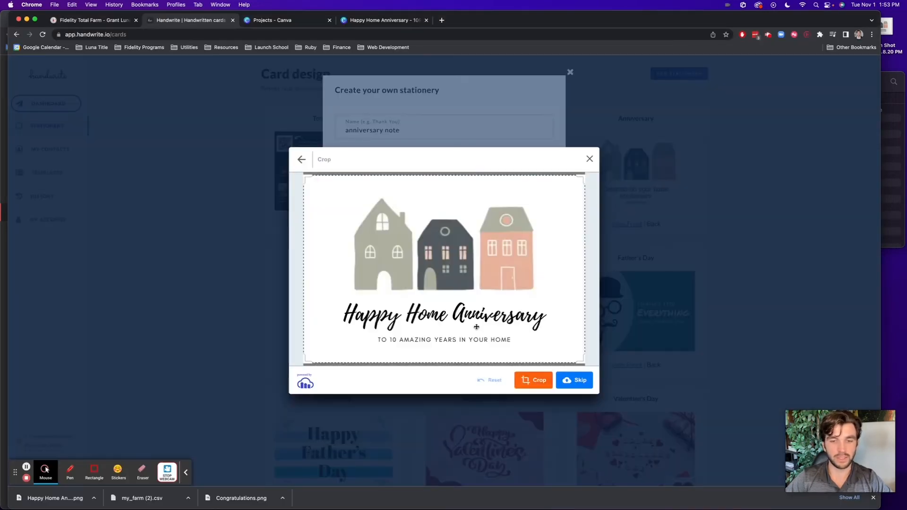
left_click(579, 381)
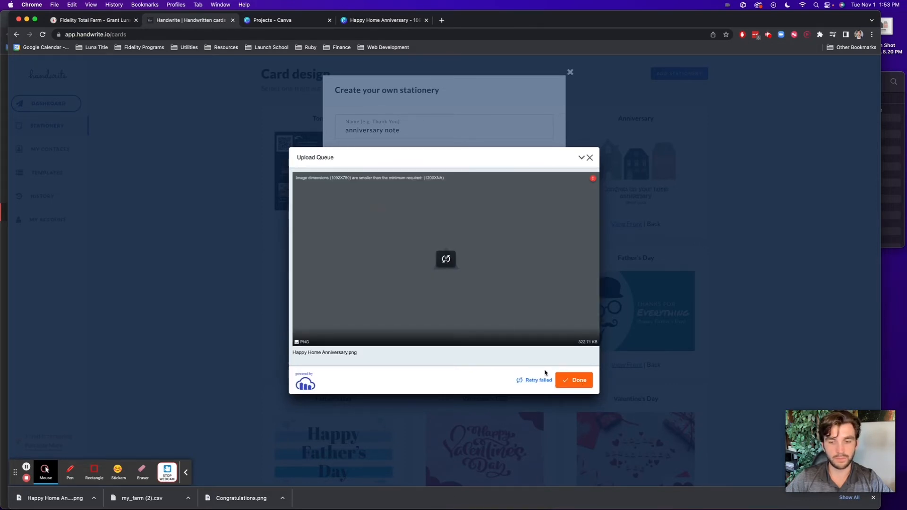
left_click(580, 390)
left_click(582, 382)
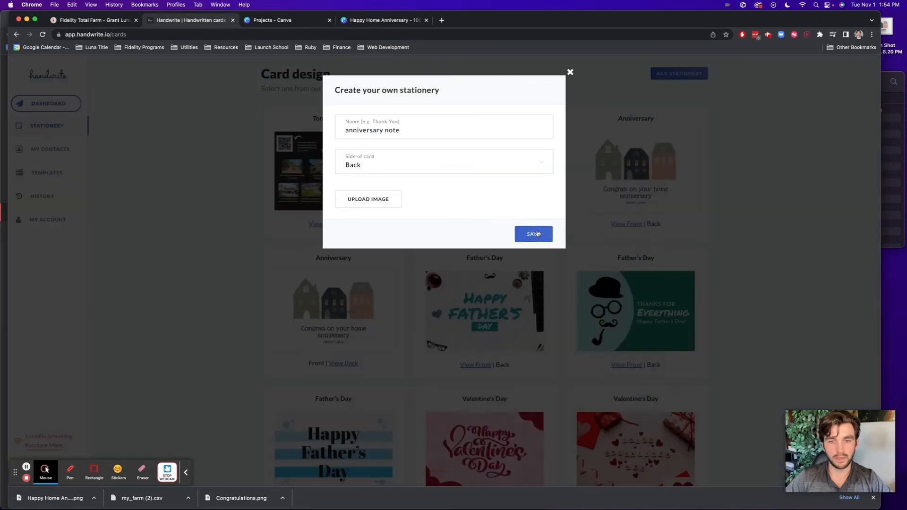
Retry uploading Happy Home Anniversary.png with cropping, then close the failed upload queue
left_click(541, 235)
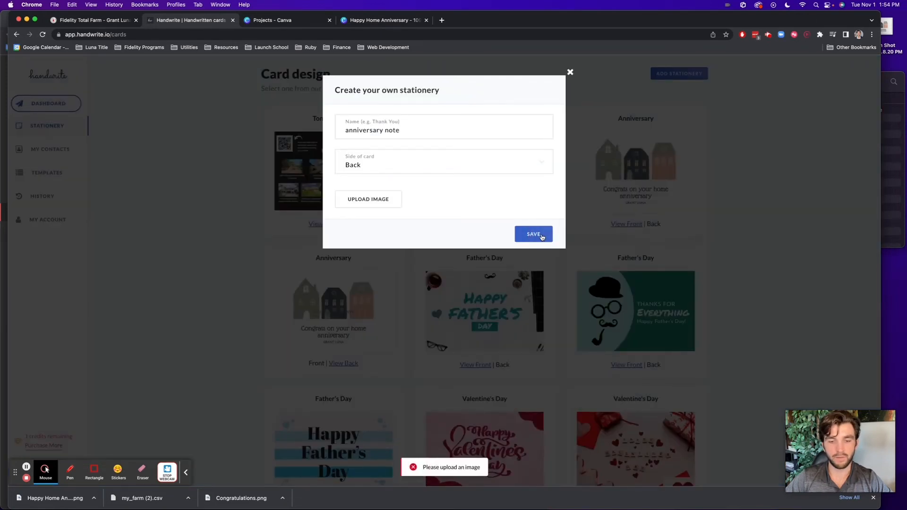
left_click(372, 200)
left_click(433, 304)
double_click(403, 207)
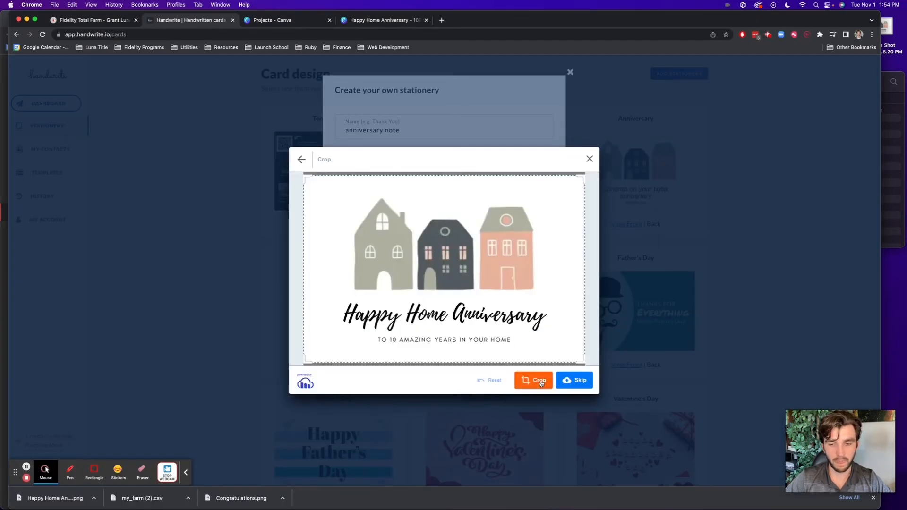
left_click(538, 379)
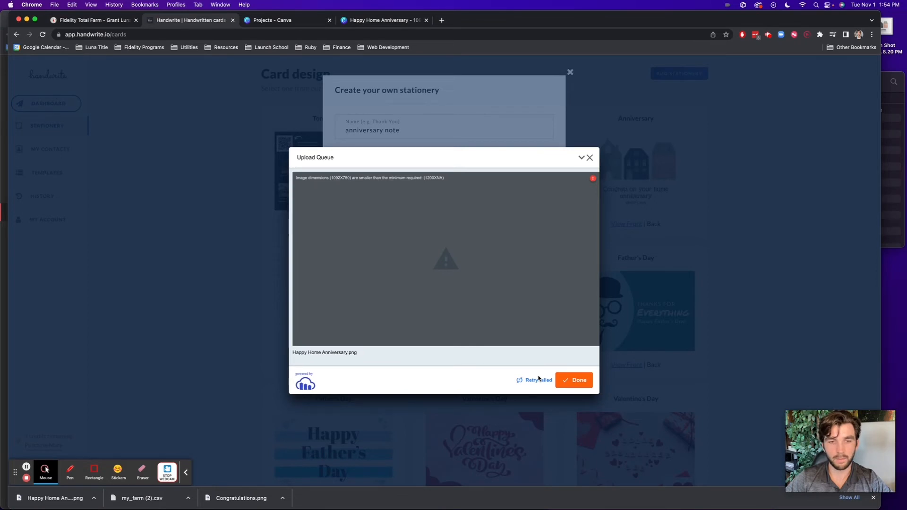
left_click(538, 379)
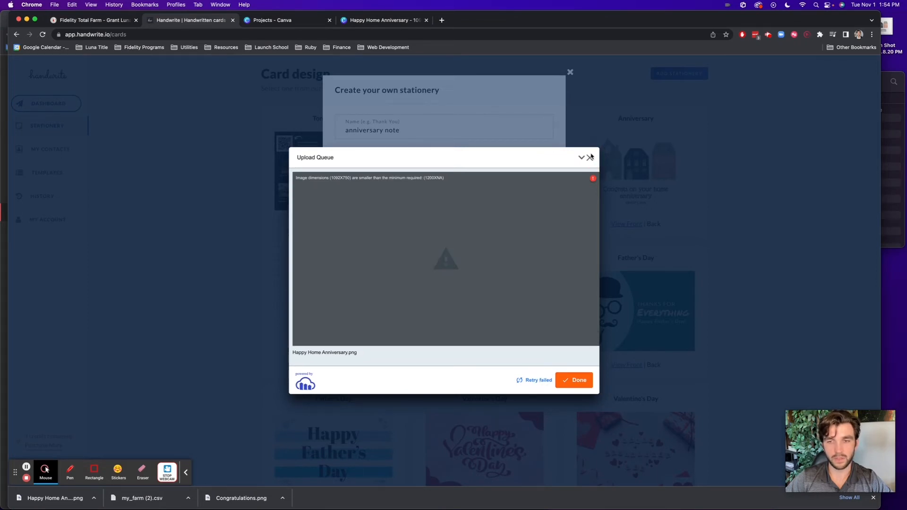
left_click(590, 157)
Upload Congratulations.png as the card image and save the anniversary note stationery
left_click(384, 197)
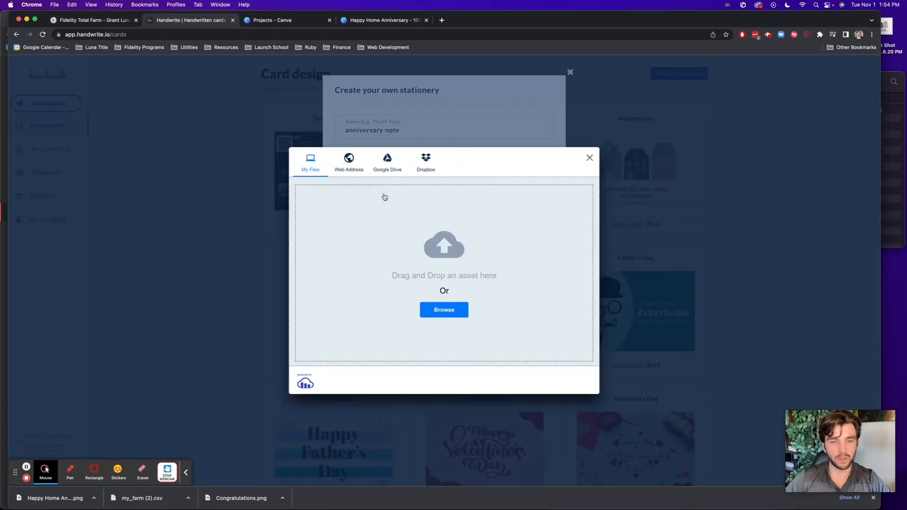
left_click(439, 310)
left_click(386, 221)
double_click(386, 220)
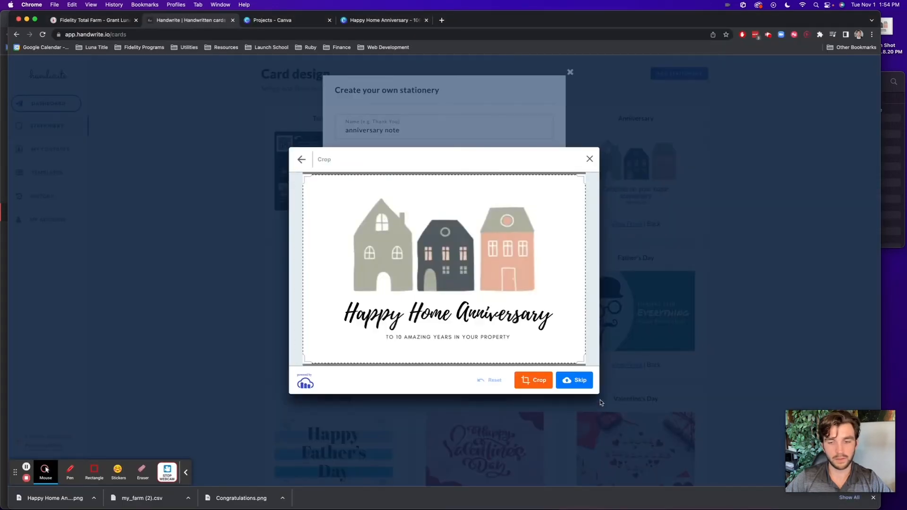
left_click(574, 380)
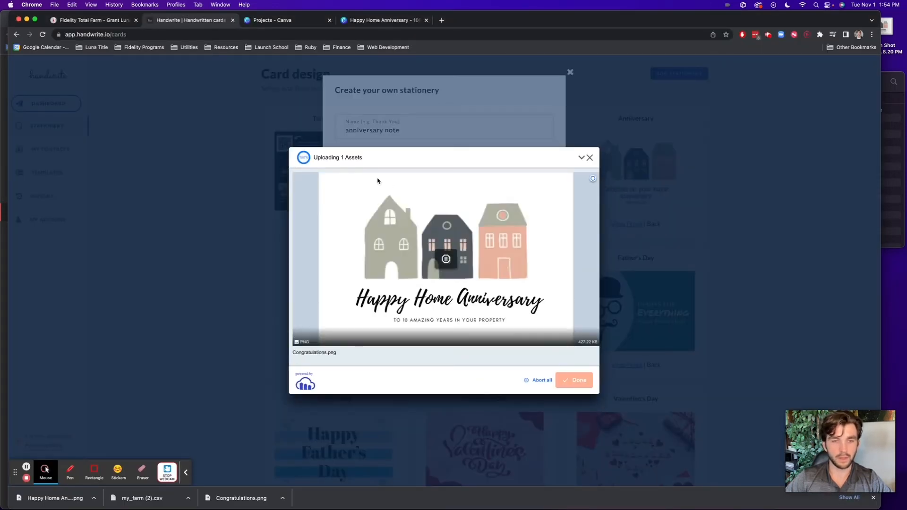
left_click(574, 380)
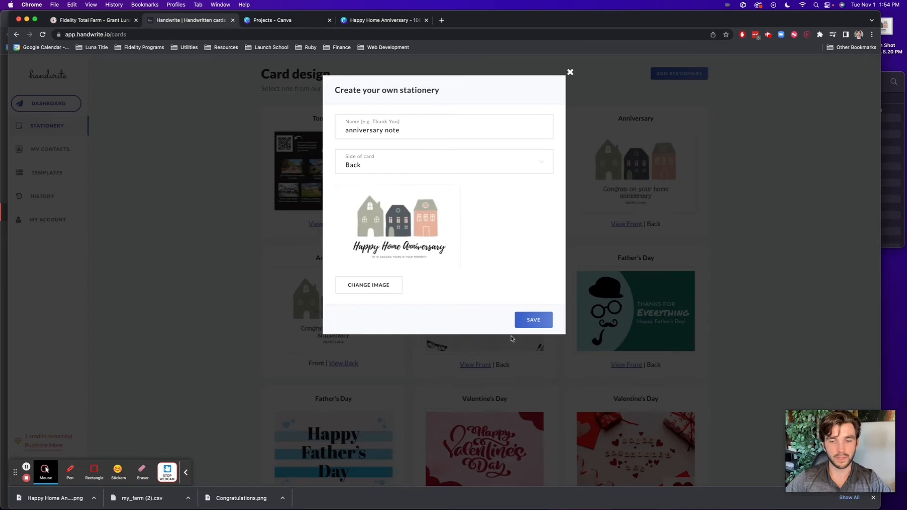
left_click(532, 321)
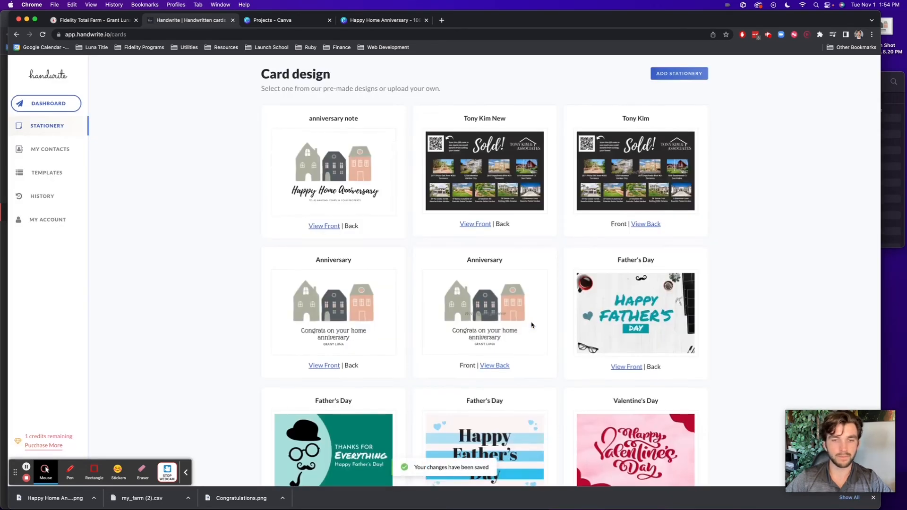
Go to the Templates page listing the saved message templates
scroll(334, 216, "up", 5)
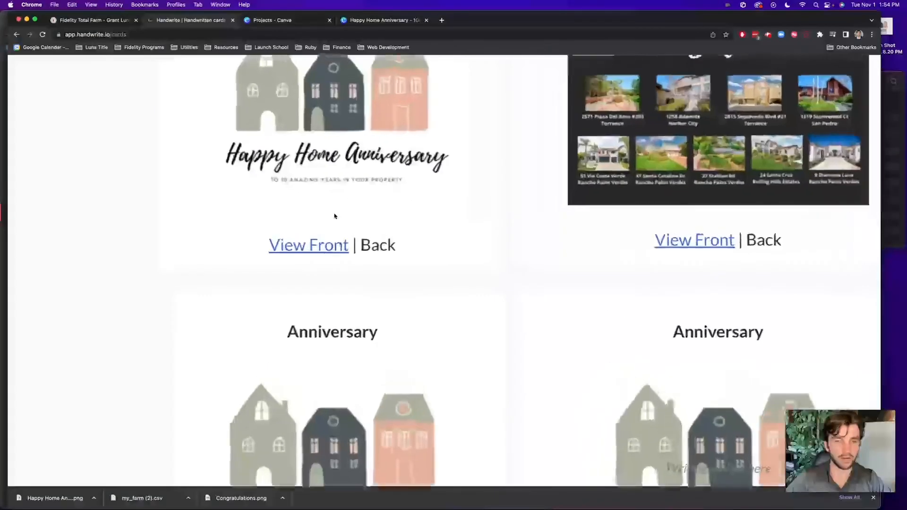
scroll(335, 216, "up", 4)
left_click(327, 230)
left_click_drag(325, 232, 327, 231)
scroll(151, 241, "down", 5)
scroll(136, 267, "down", 3)
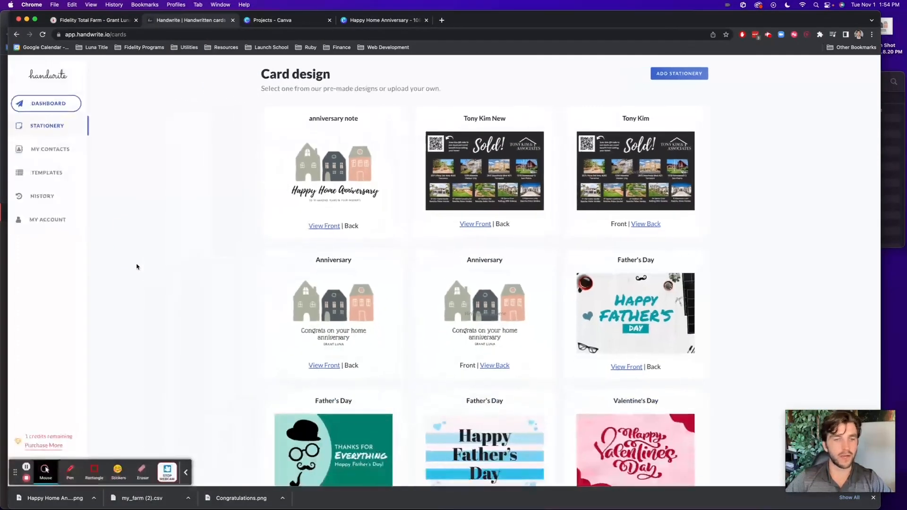
left_click(47, 171)
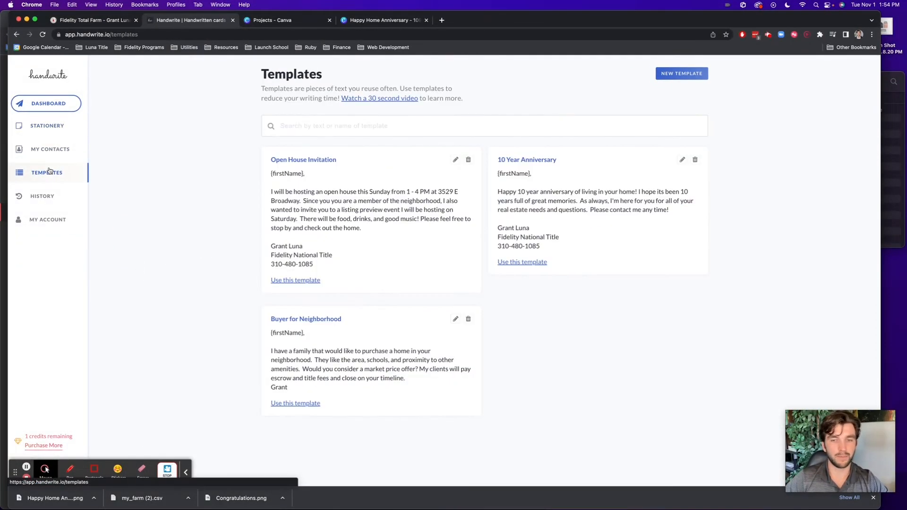
Copy the 10 Year Anniversary text and start a new template named 'anniversary message'
left_click_drag(497, 189, 579, 251)
left_click(675, 73)
left_click(389, 126)
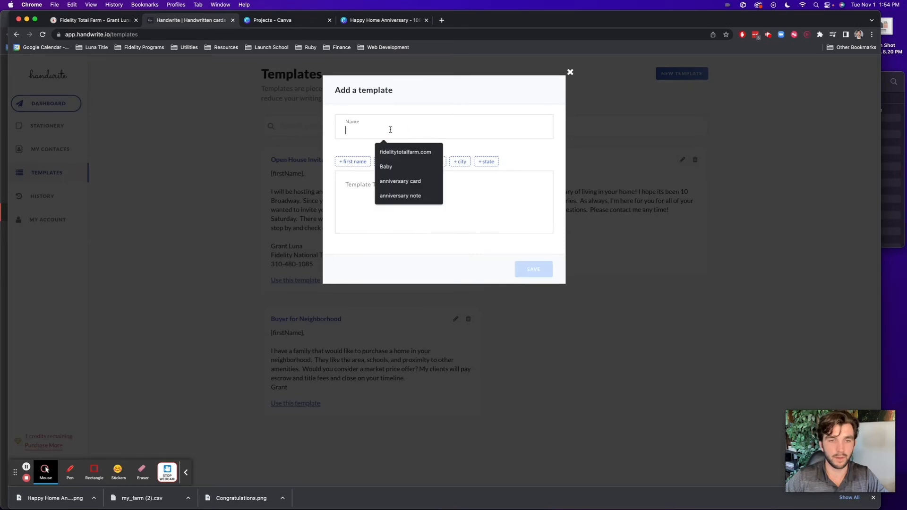
type("anniversary message")
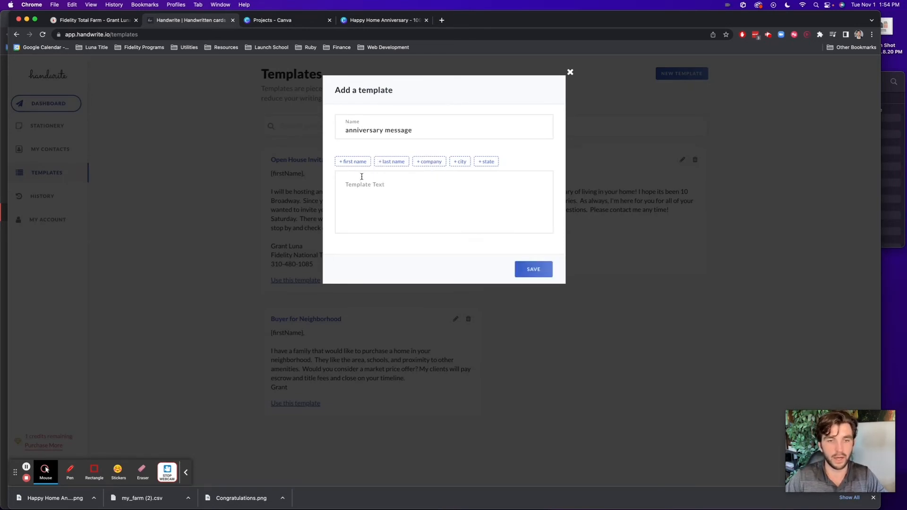
Write 'Hi {firstName},' followed by the pasted anniversary note, trim the extra line, and save
left_click(352, 183)
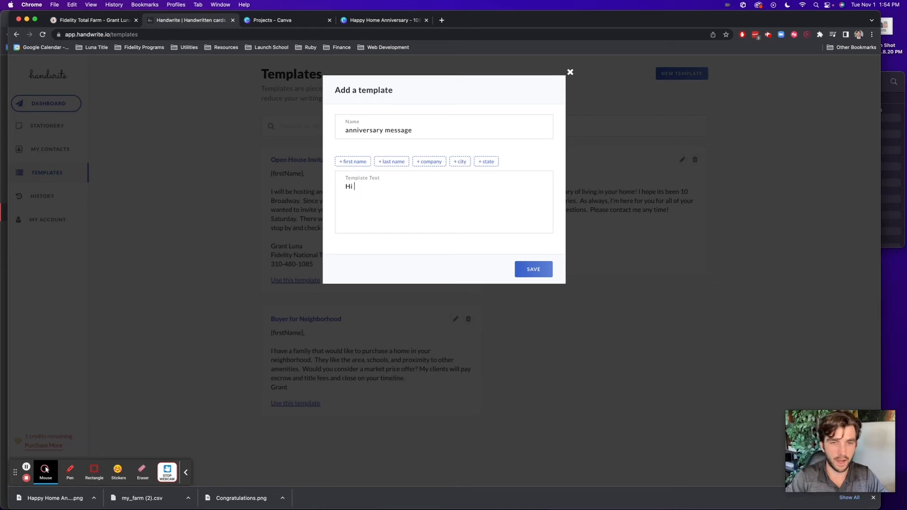
type("Hi")
left_click(351, 162)
left_click(397, 189)
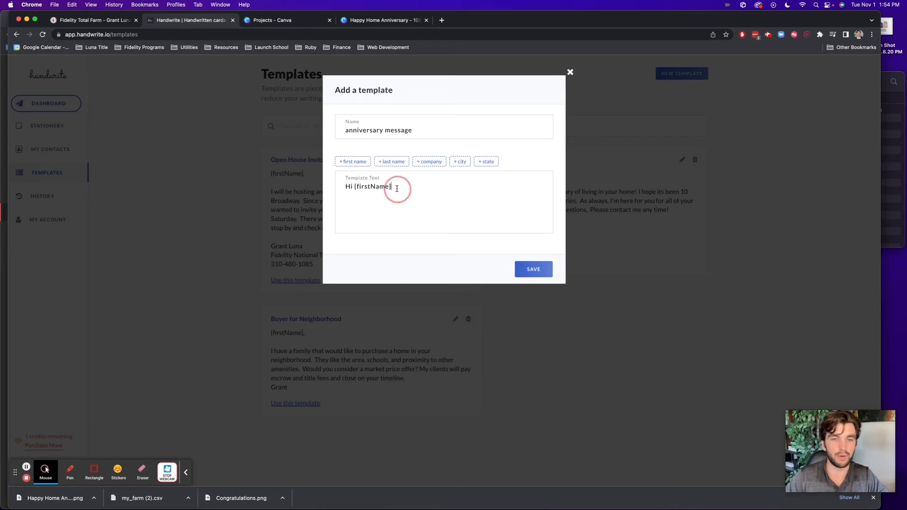
type(",")
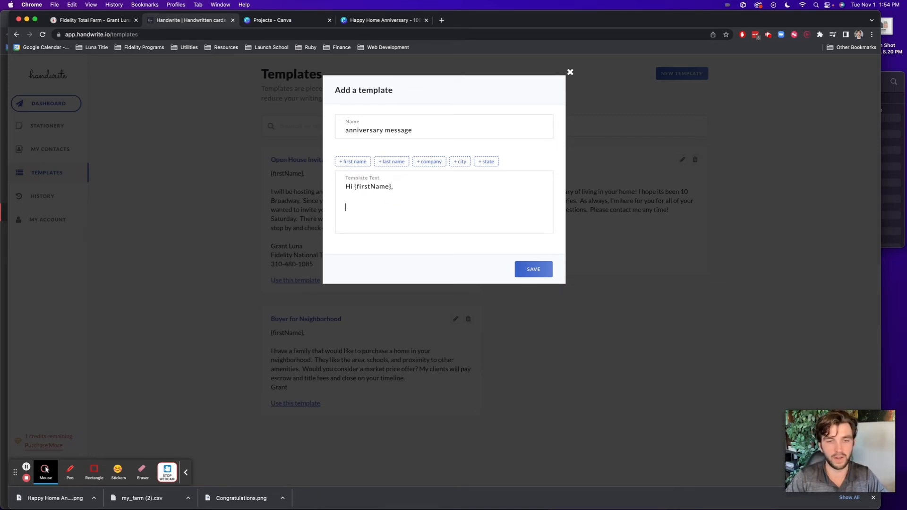
key("super+v")
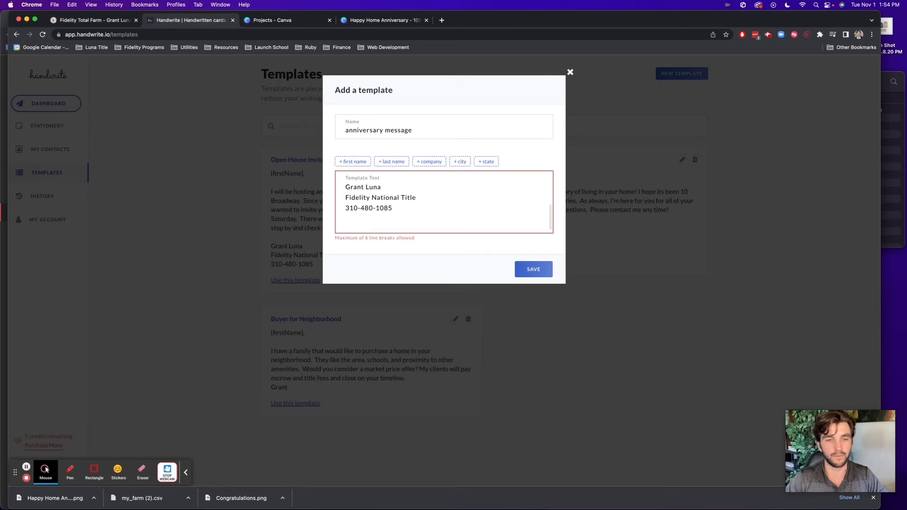
key("BackSpace")
scroll(444, 203, "up", 3)
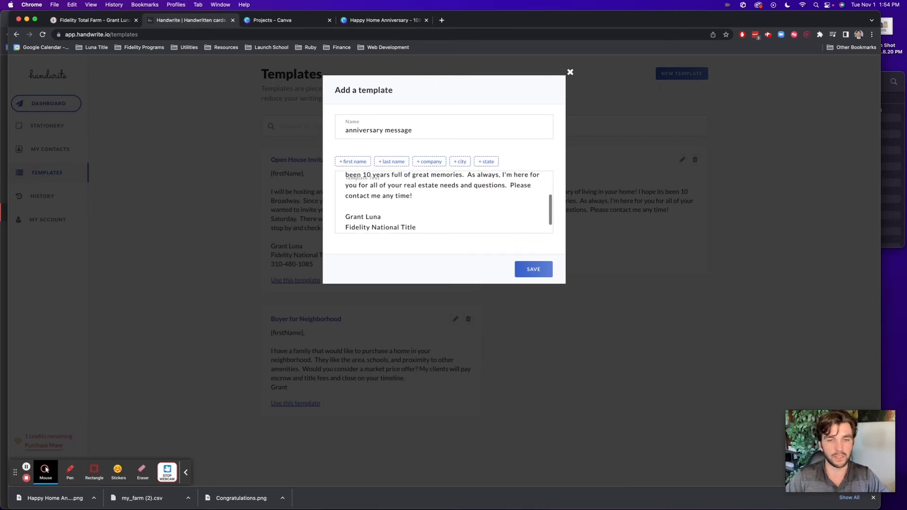
scroll(444, 203, "down", 3)
scroll(444, 204, "up", 3)
scroll(444, 203, "down", 3)
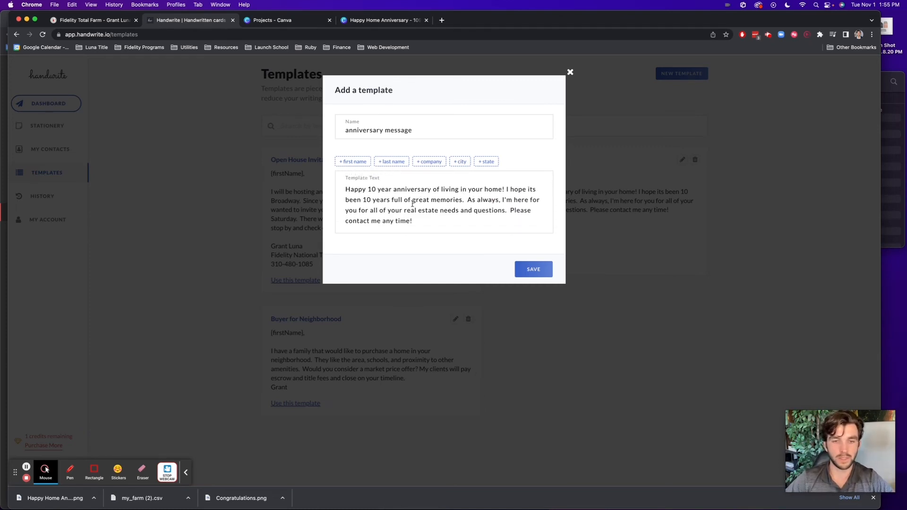
scroll(412, 204, "down", 2)
scroll(412, 204, "down", 3)
scroll(411, 203, "up", 5)
left_click(546, 270)
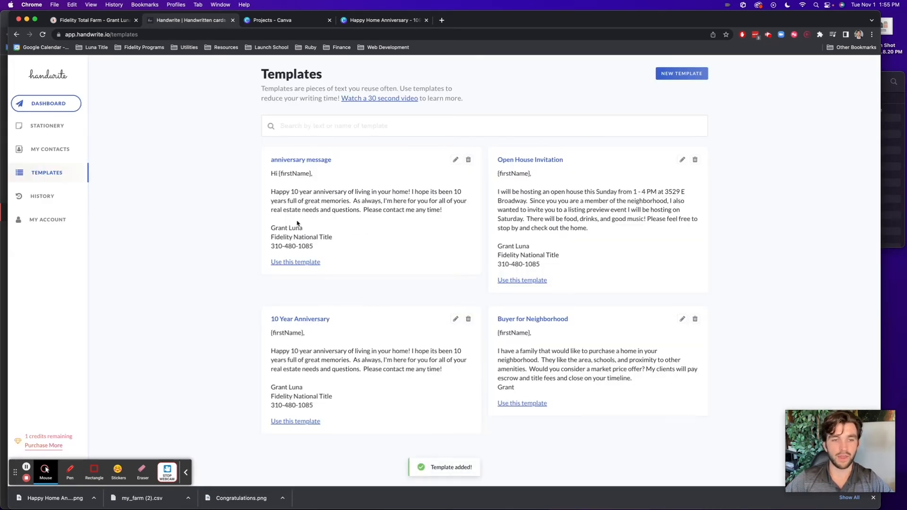
Start a new card send and add the three farm owners from contacts as recipients
left_click(55, 107)
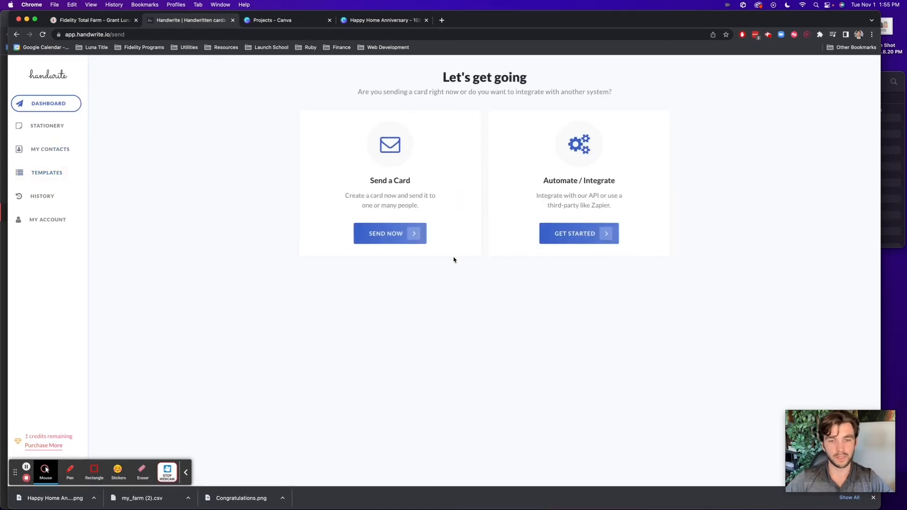
left_click(404, 233)
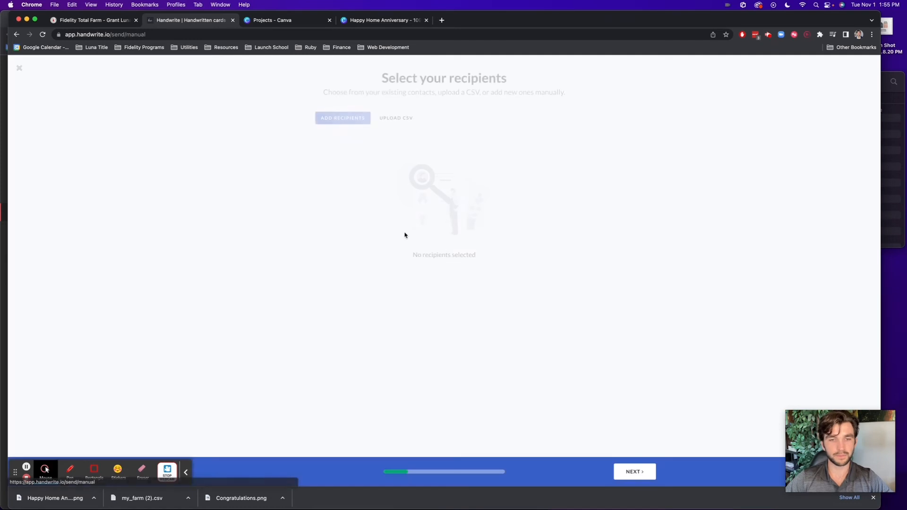
left_click(346, 118)
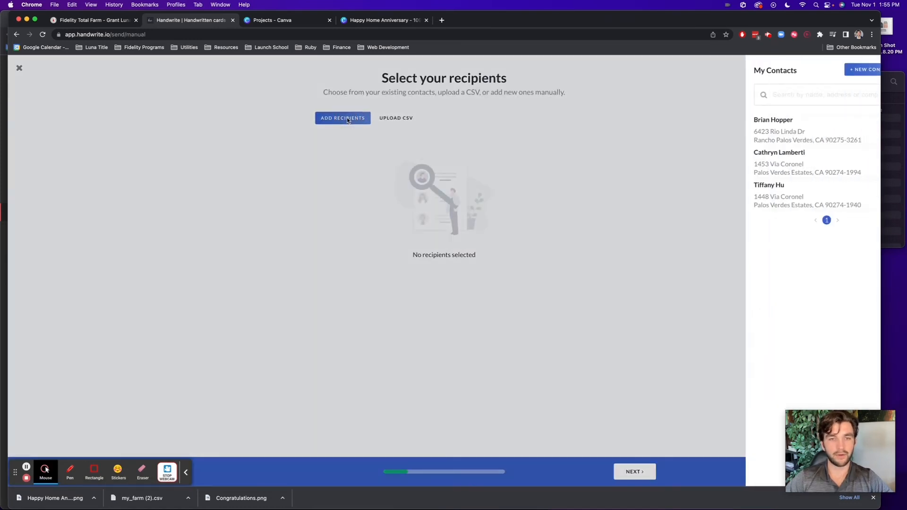
left_click(754, 123)
left_click(764, 131)
left_click(765, 134)
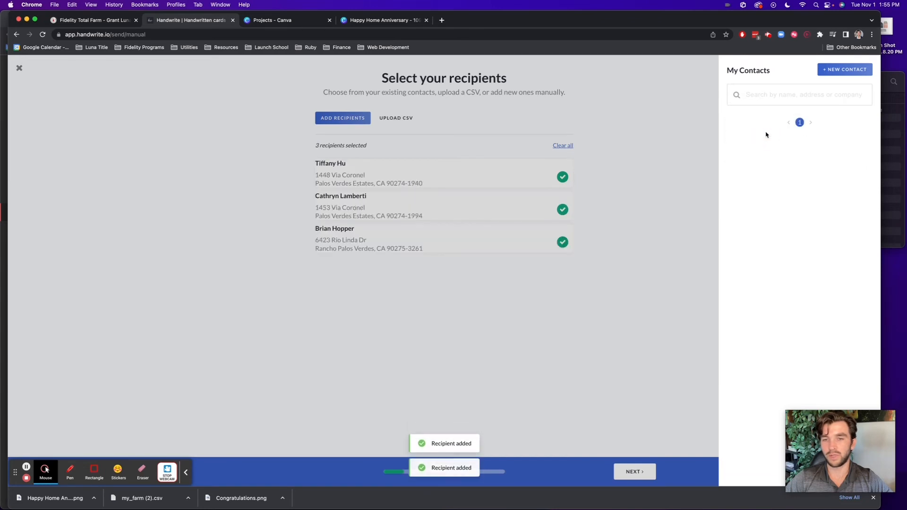
left_click(647, 198)
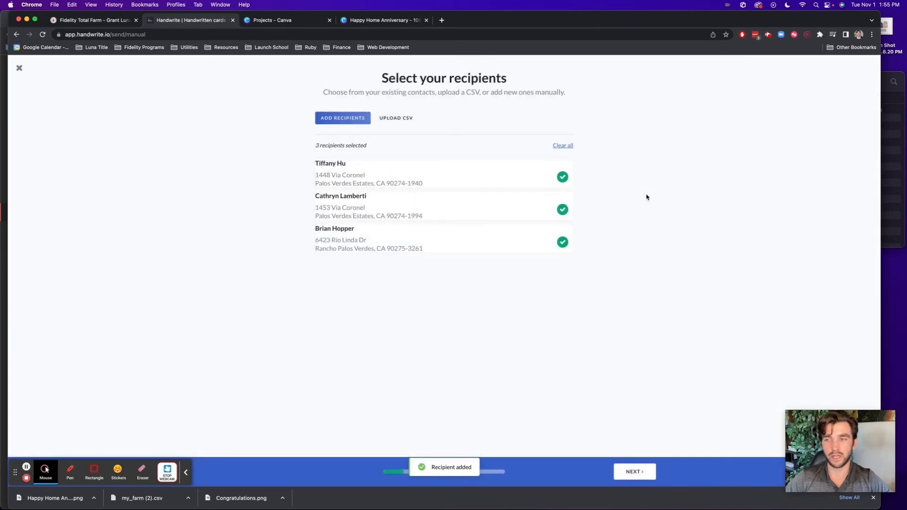
Keep the Happy Home Anniversary stationery and choose the Terry handwriting style
left_click(635, 471)
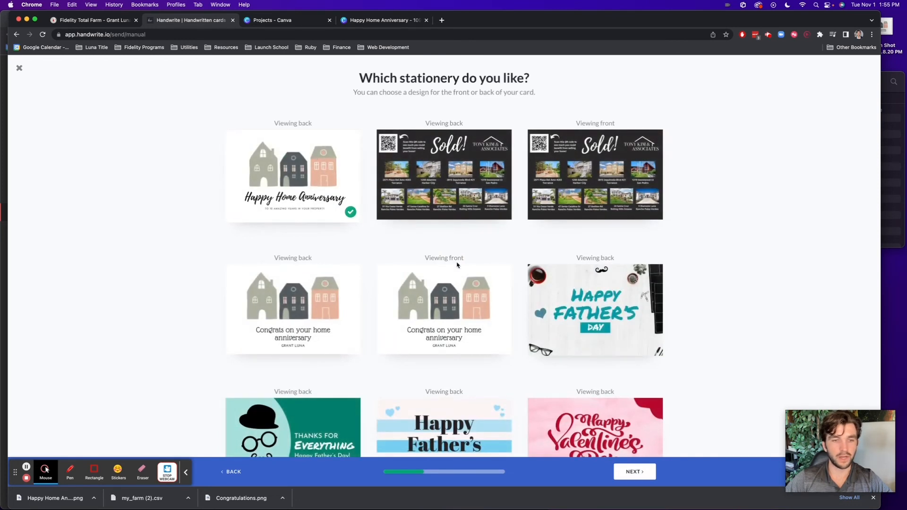
left_click(648, 474)
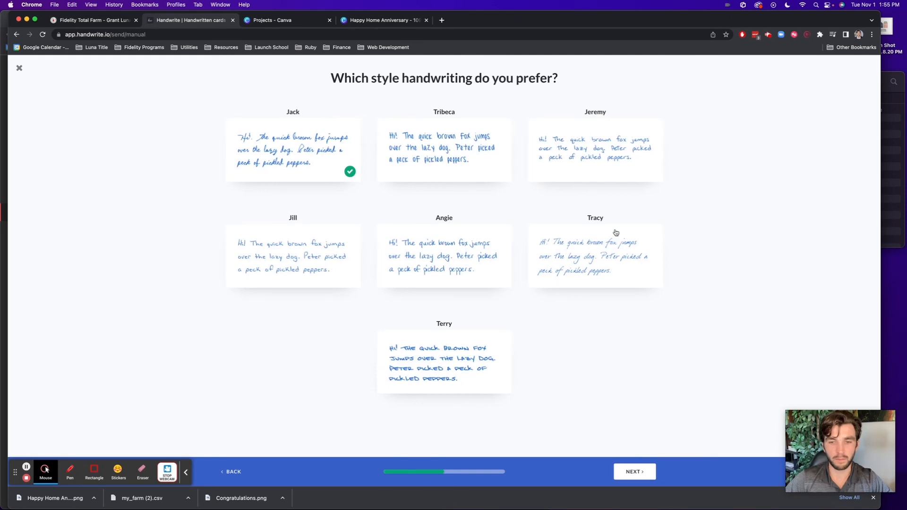
left_click(429, 344)
left_click(638, 470)
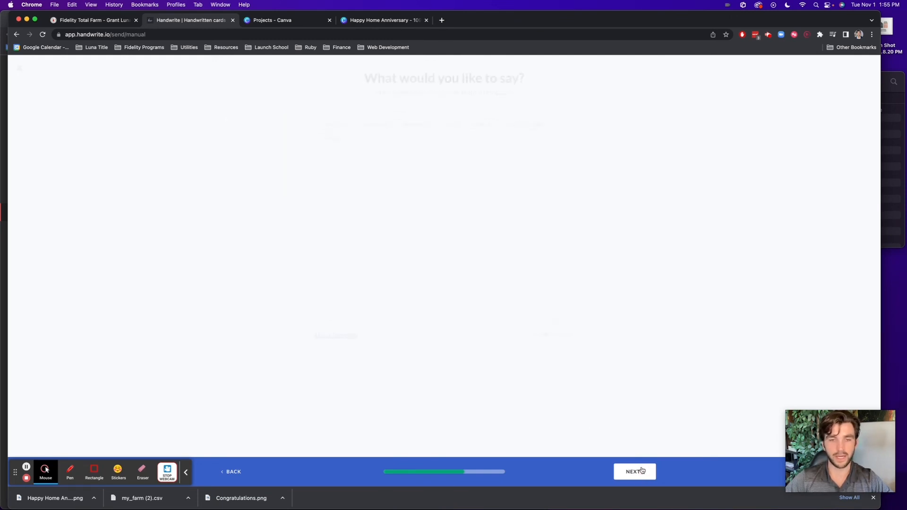
Insert the anniversary message template as the card text and continue to payment
left_click(335, 333)
scroll(781, 177, "down", 1)
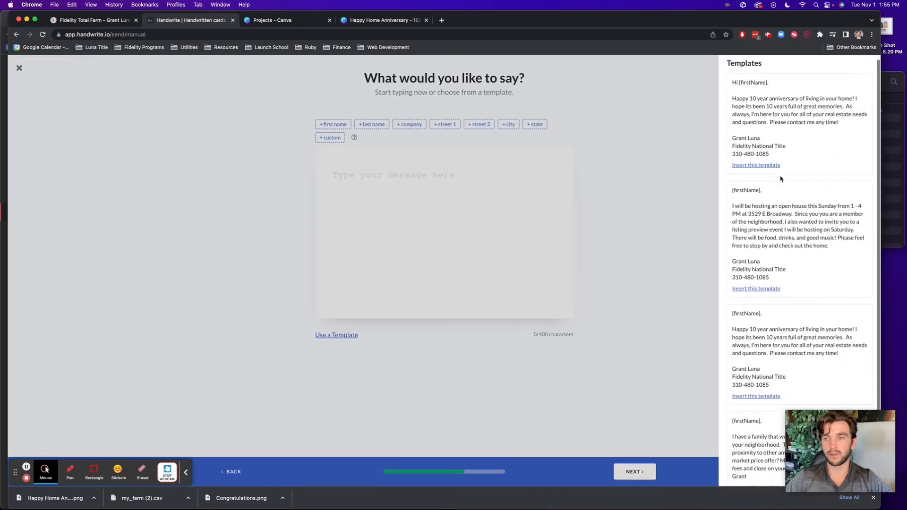
left_click(761, 163)
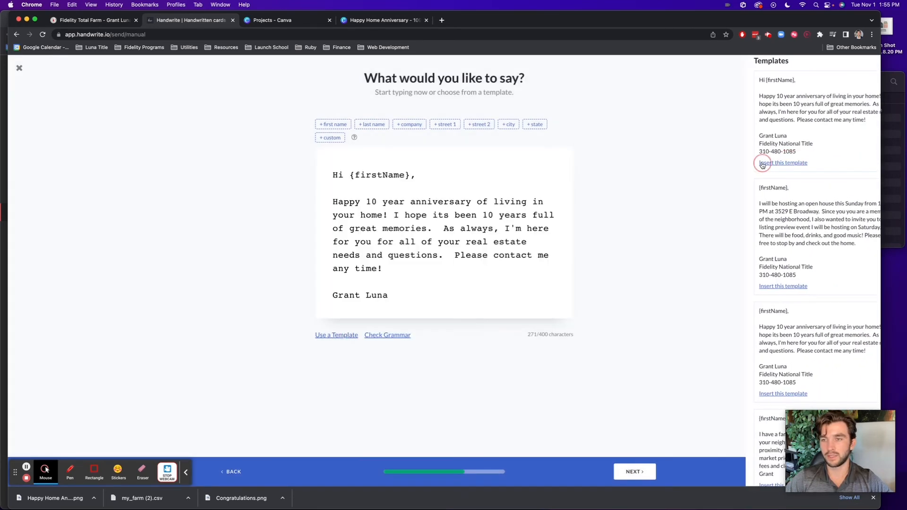
scroll(398, 295, "down", 3)
scroll(399, 295, "up", 3)
left_click(626, 467)
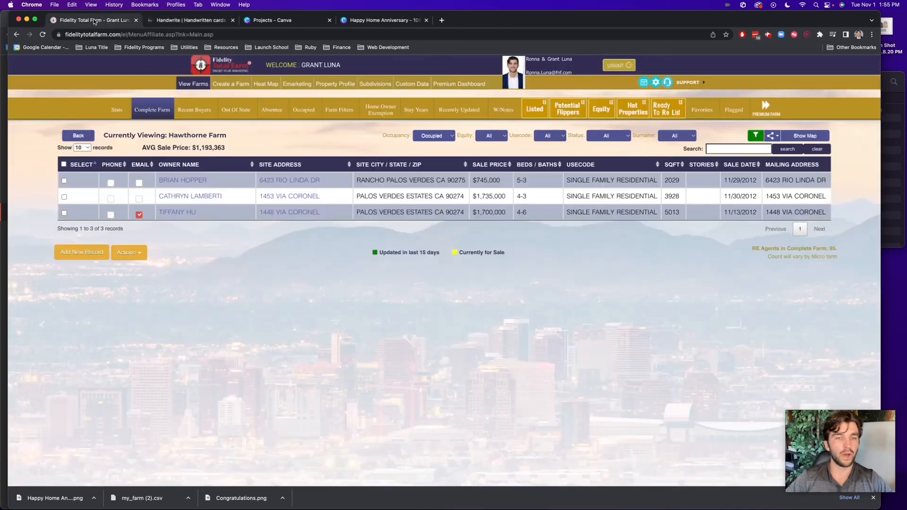
Switch from the Handwrite.io payment page back to the Fidelity Total Farm Hawthorne Farm records
left_click(95, 20)
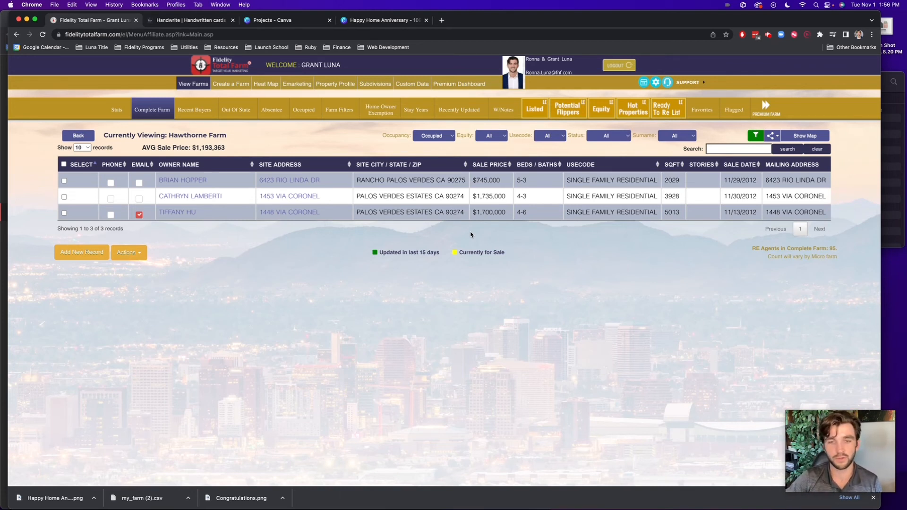
Scroll across the Hawthorne Farm owner columns, then web-search 'fastpeoplesearch' from another tab
scroll(531, 208, "right", 10)
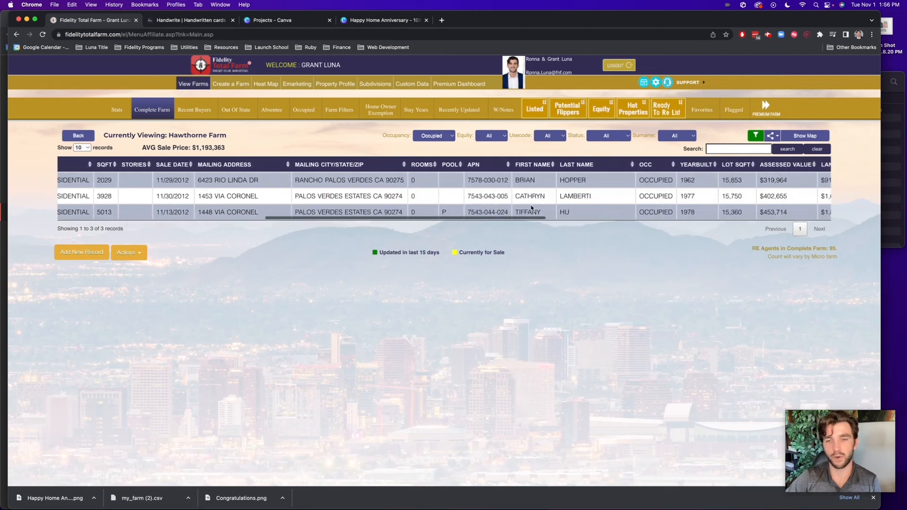
scroll(531, 207, "left", 10)
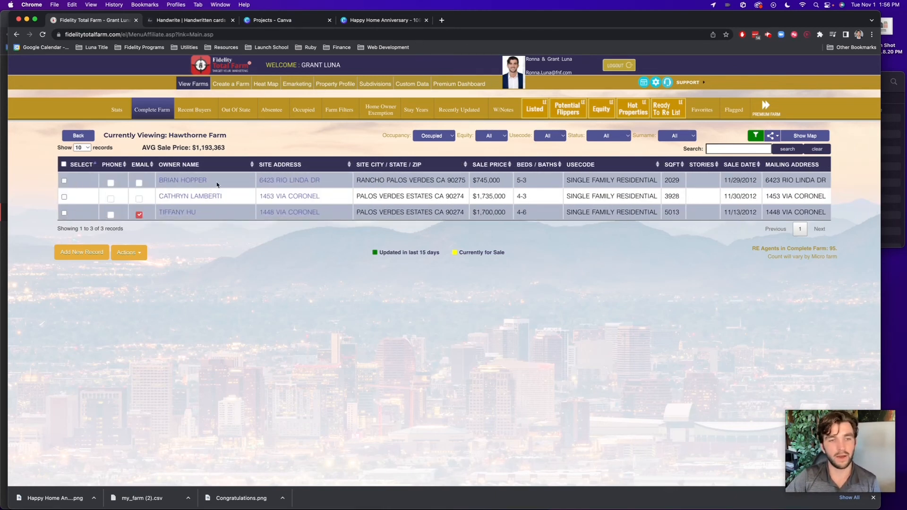
left_click(414, 20)
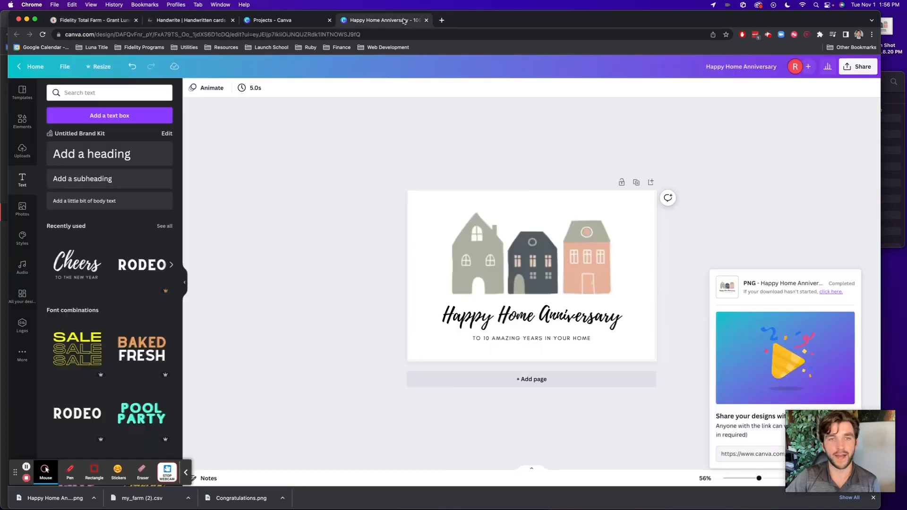
left_click(400, 34)
type("fastpe")
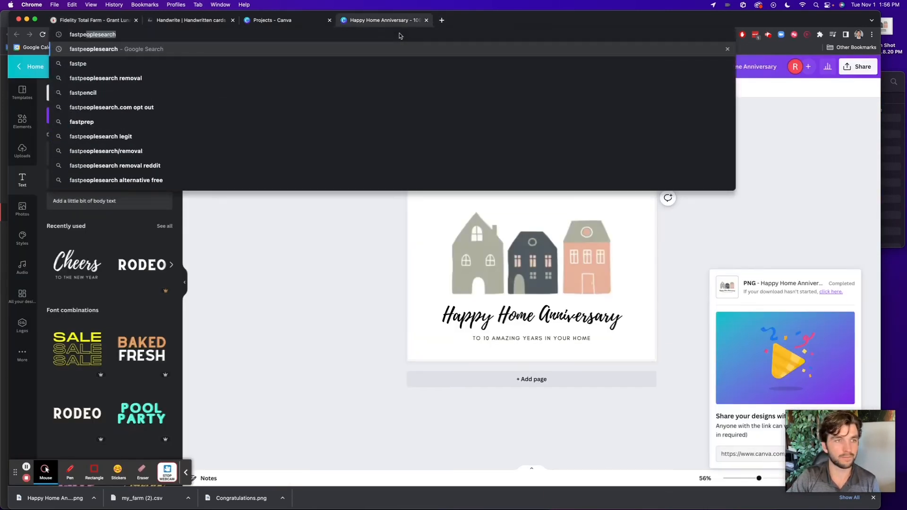
key("Return")
Open FastPeopleSearch's address search and paste the first owner's street address
left_click(188, 144)
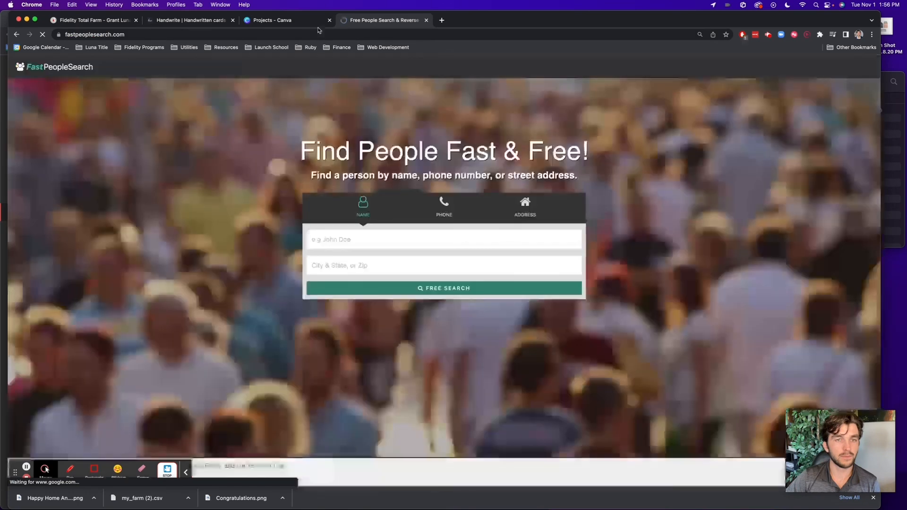
left_click(515, 216)
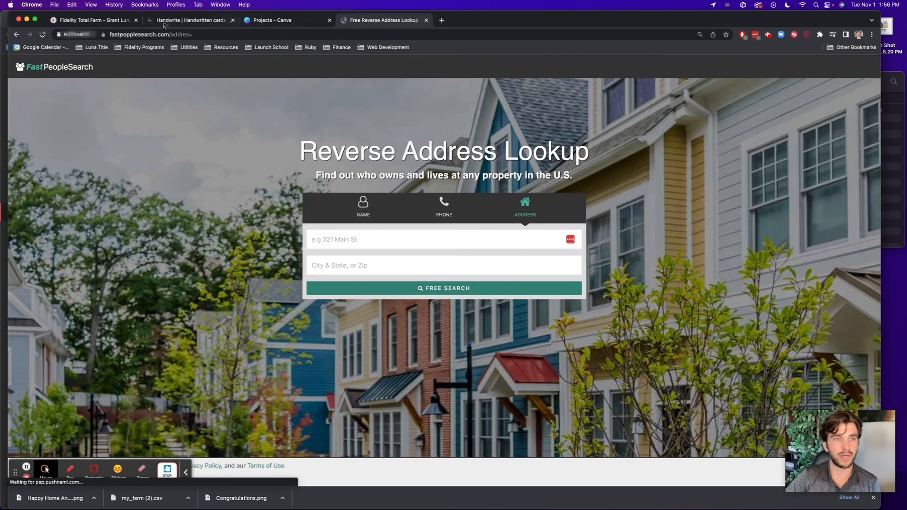
left_click(94, 20)
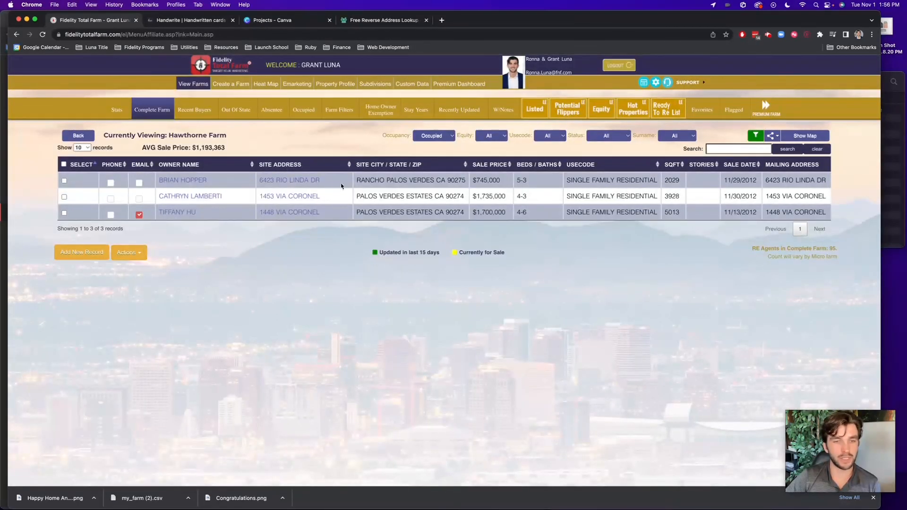
left_click(375, 20)
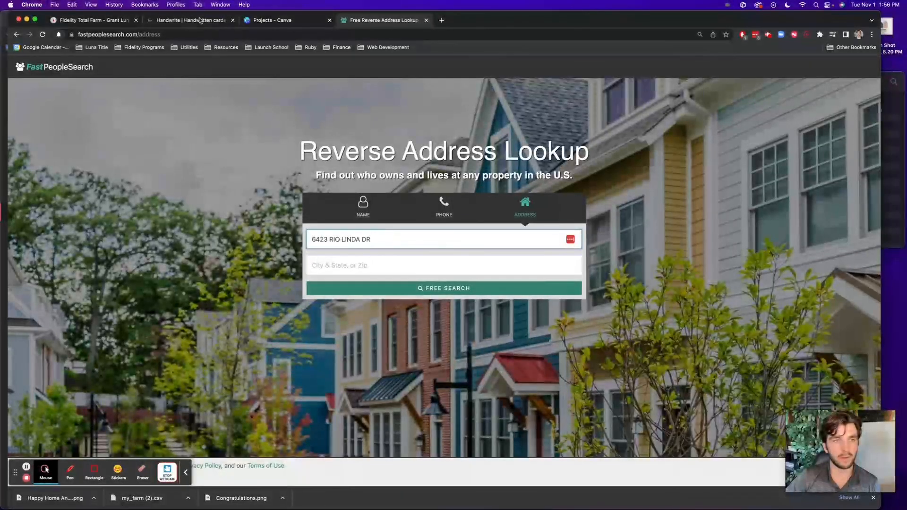
left_click(95, 21)
left_click(382, 20)
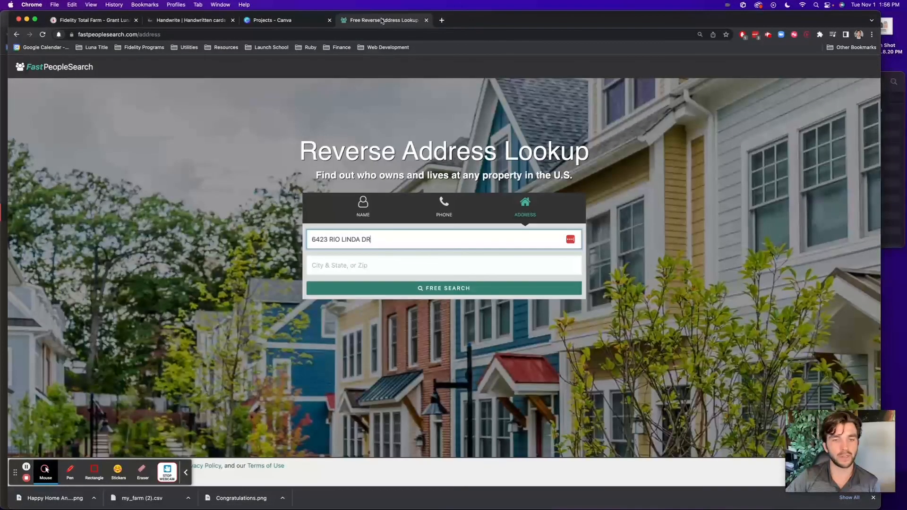
Set the city to Rancho Palos Verdes, CA, run the free search, and dismiss LastPass
key("Tab")
type("rancho")
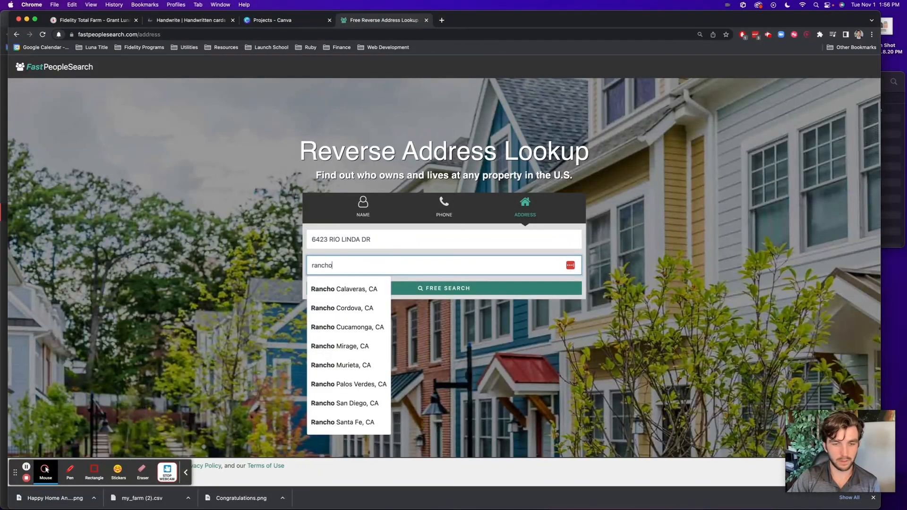
type(" palo")
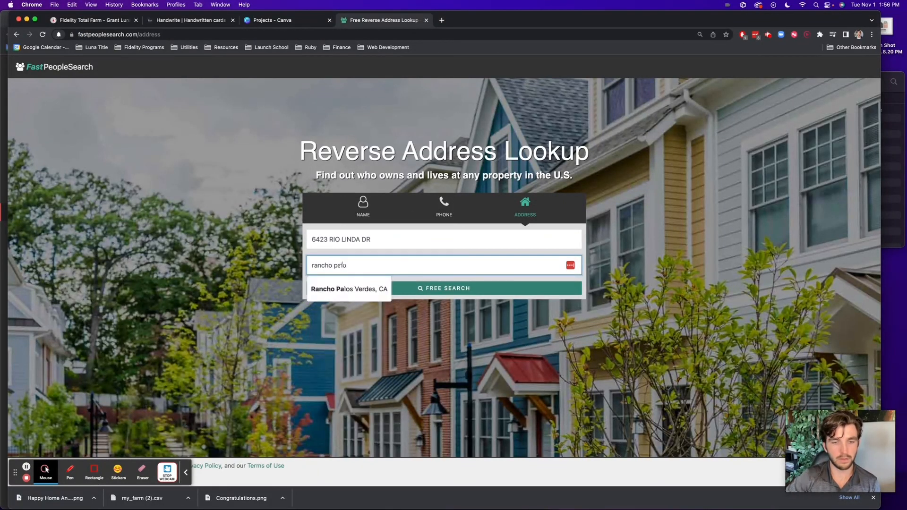
left_click(381, 290)
left_click(419, 289)
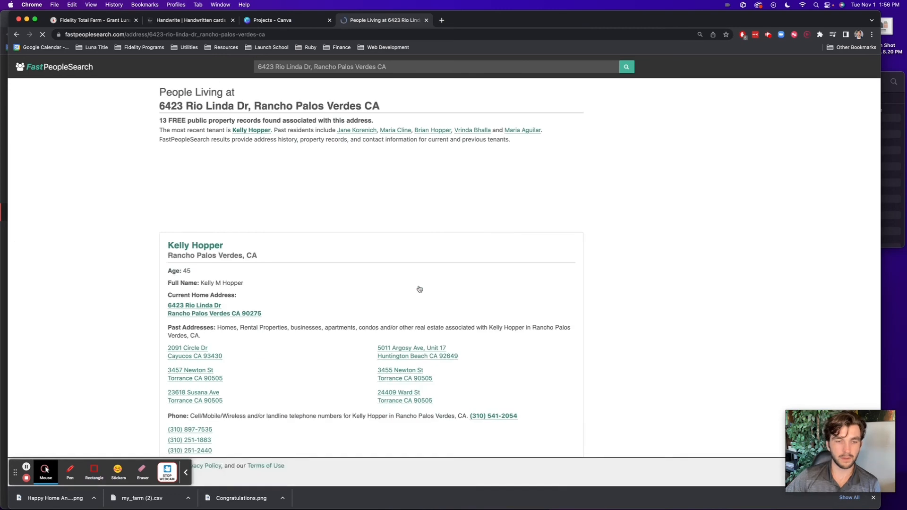
scroll(419, 289, "down", 3)
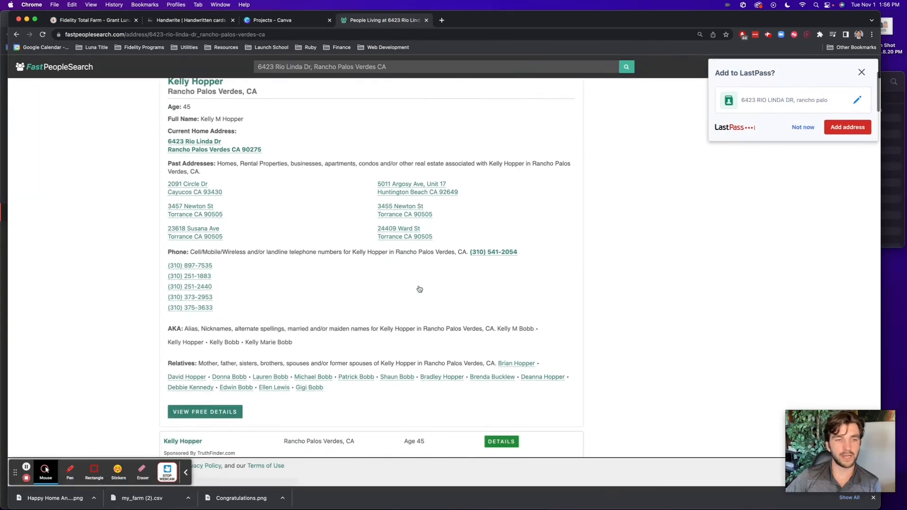
left_click(802, 127)
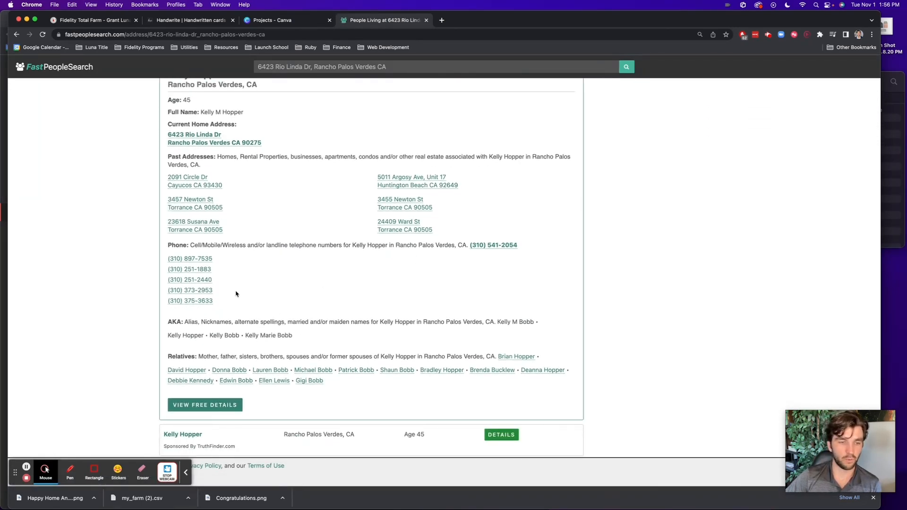
scroll(166, 290, "down", 1)
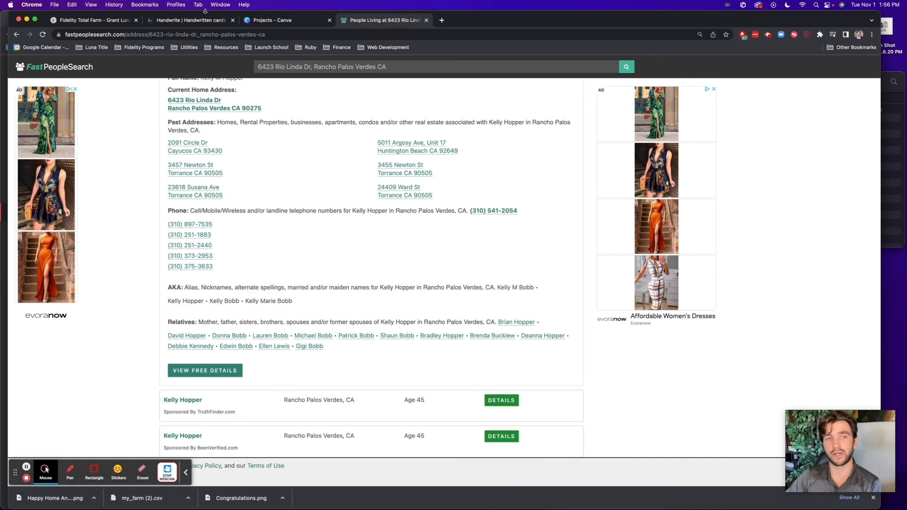
Switch back to the Fidelity Total Farm tab showing the 3 Hawthorne Farm owner records
left_click(100, 22)
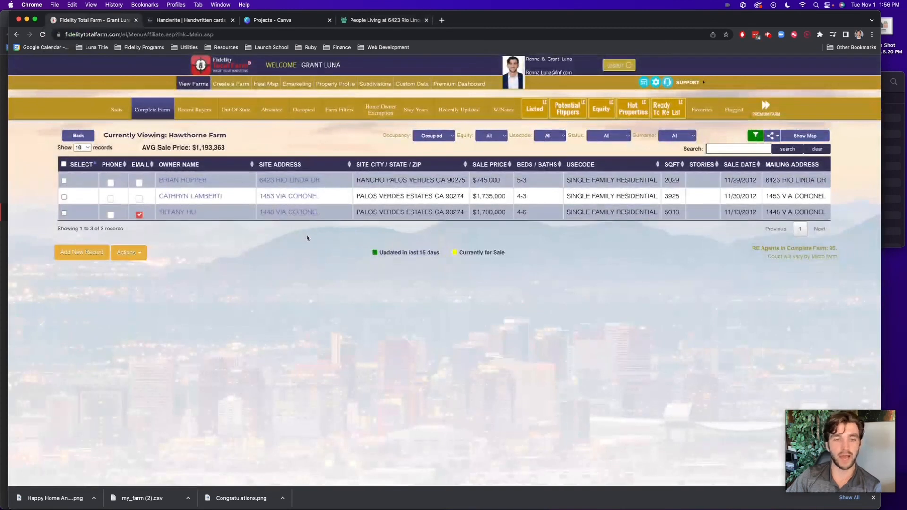